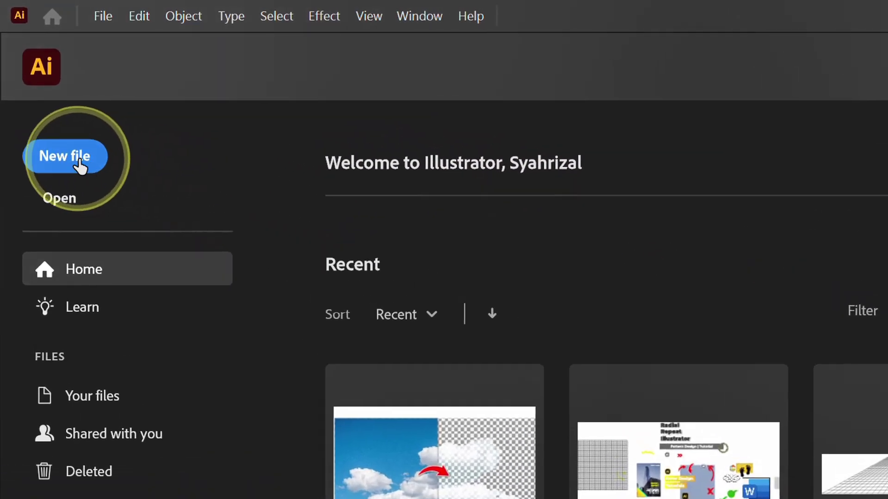
# Create a new blank document from the 1280 × 720 px preset.
pyautogui.click(70, 162)
pyautogui.click(126, 185)
pyautogui.click(644, 174)
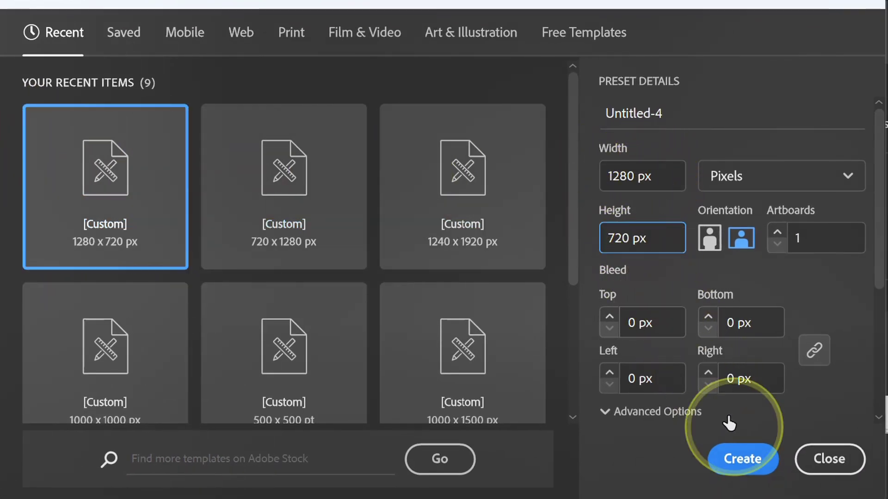
pyautogui.click(751, 468)
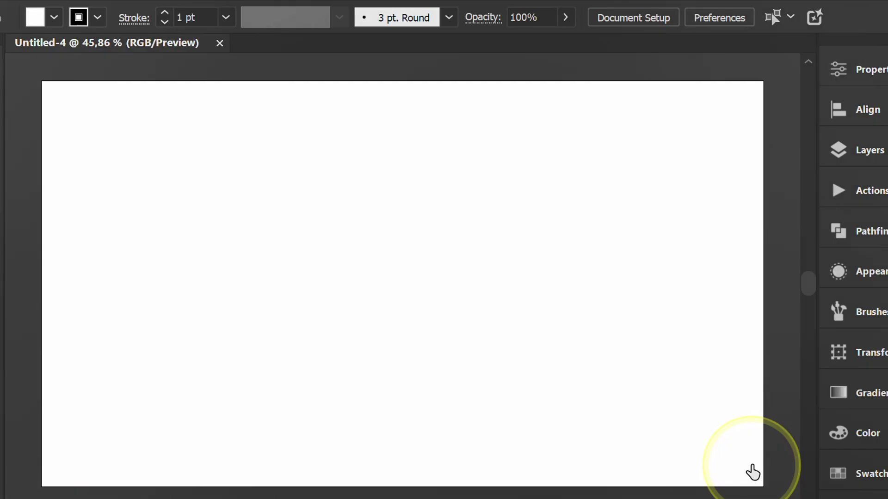
# Draw a rectangle covering the whole artboard.
pyautogui.moveTo(877, 224); pyautogui.dragTo(775, 230)
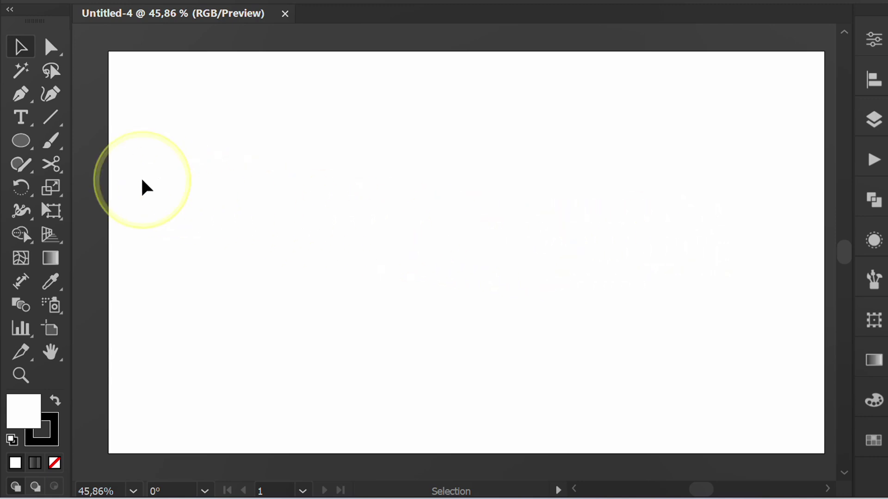
pyautogui.moveTo(26, 141); pyautogui.dragTo(109, 139)
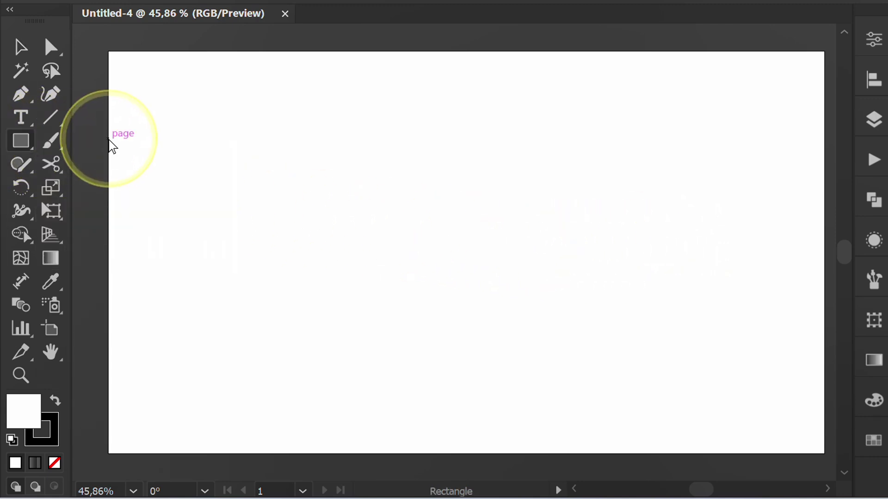
pyautogui.moveTo(107, 452); pyautogui.dragTo(826, 55)
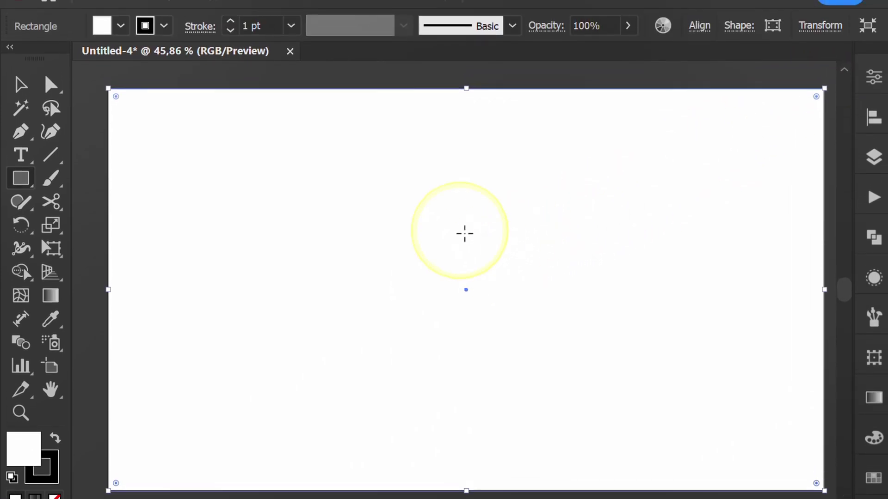
# Set the rectangle's stroke to None and its fill to the White, Black gradient.
pyautogui.click(164, 28)
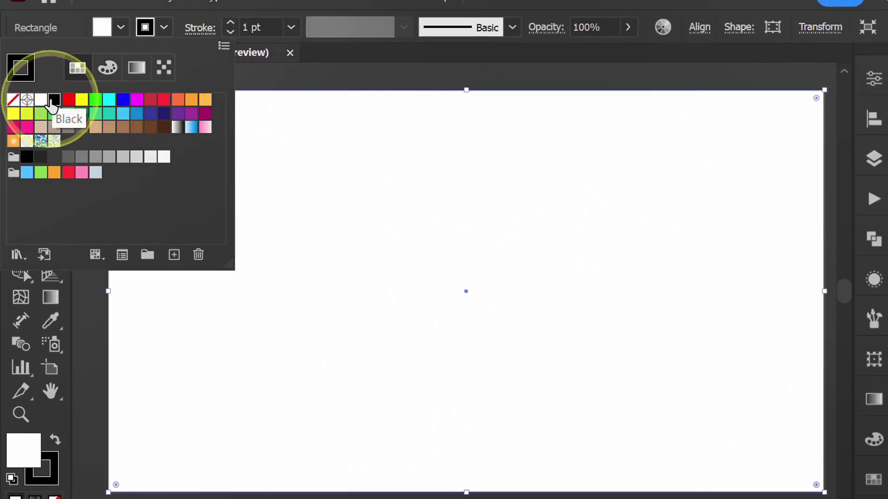
pyautogui.click(13, 100)
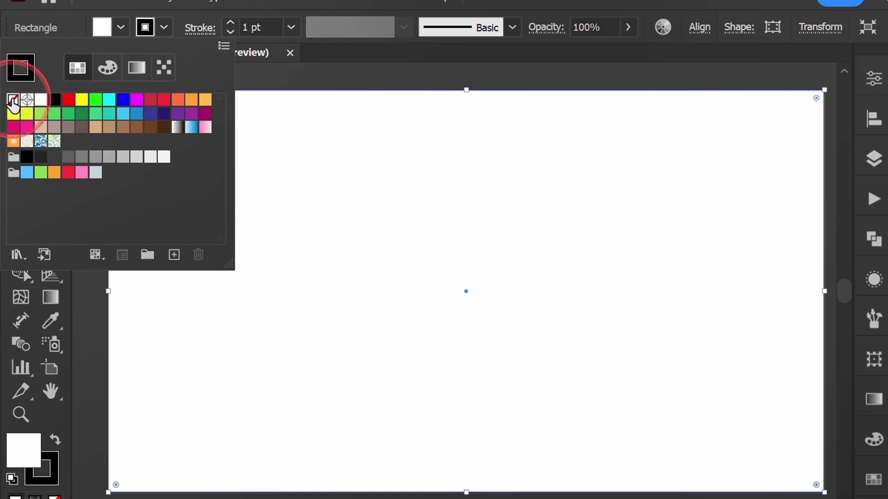
pyautogui.click(122, 27)
pyautogui.click(122, 27)
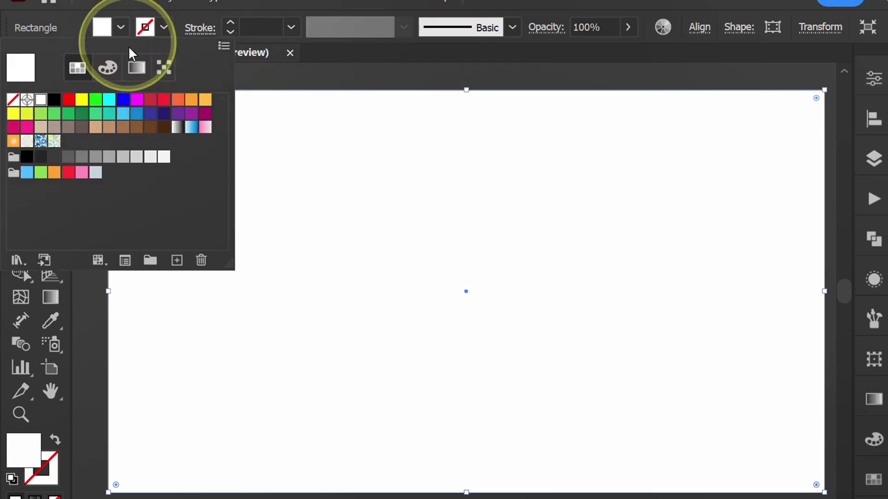
pyautogui.click(177, 130)
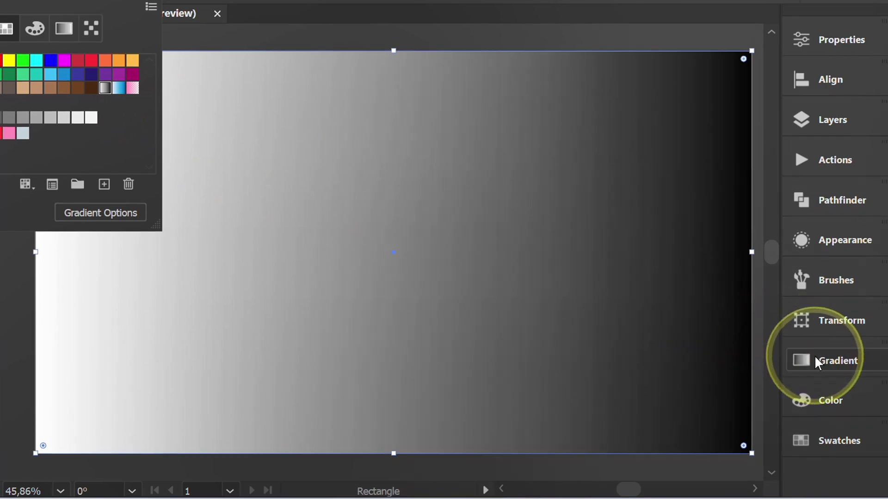
pyautogui.click(815, 356)
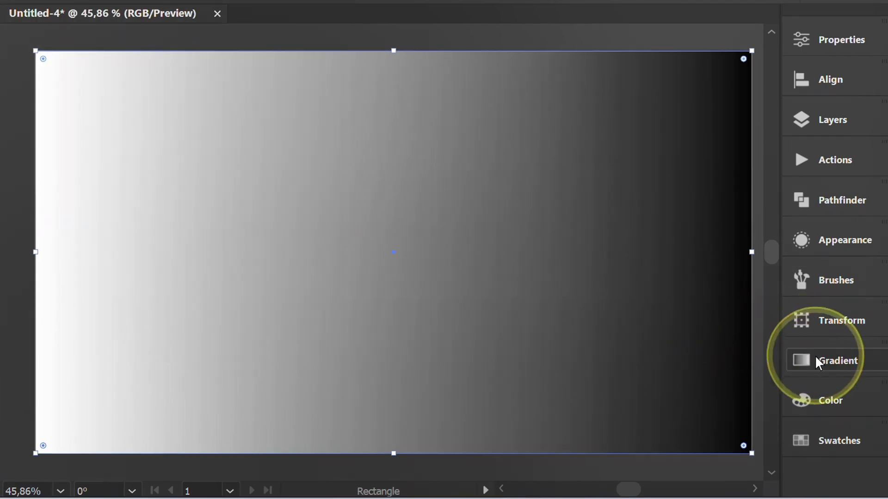
# Set the gradient angle to -90° and change the black stop to the lightest grey.
pyautogui.click(815, 356)
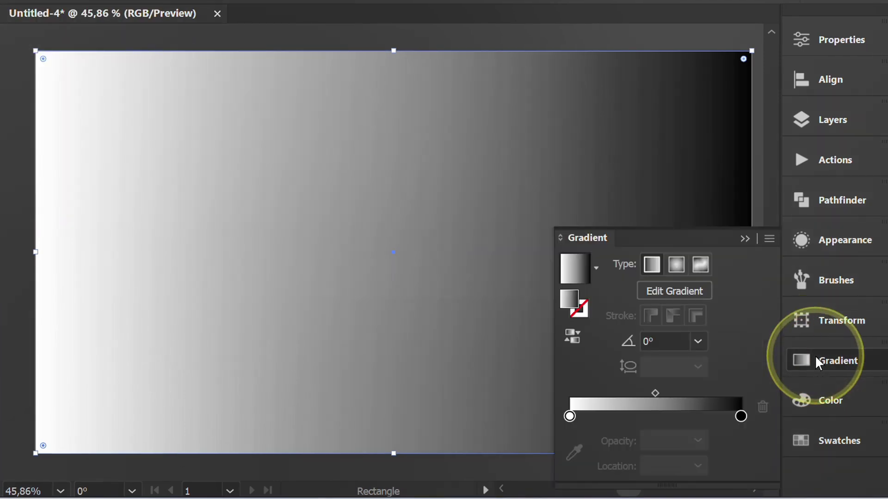
pyautogui.click(698, 341)
pyautogui.click(734, 235)
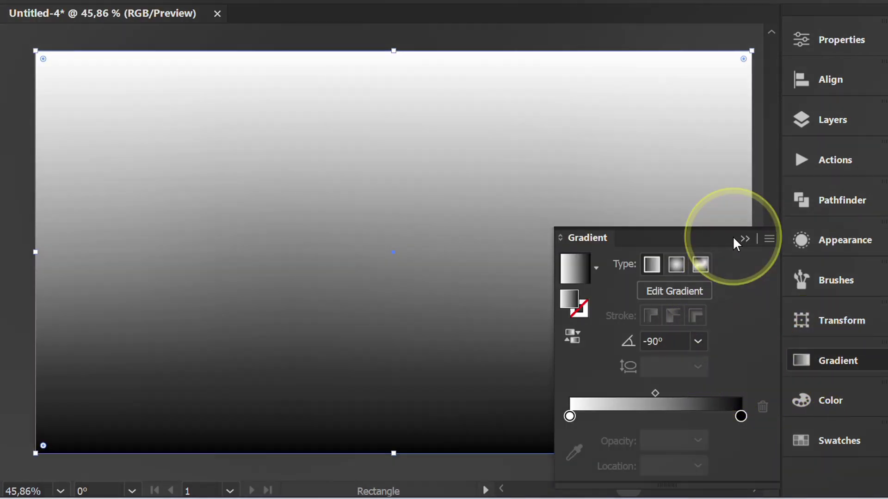
pyautogui.doubleClick(740, 416)
pyautogui.click(667, 241)
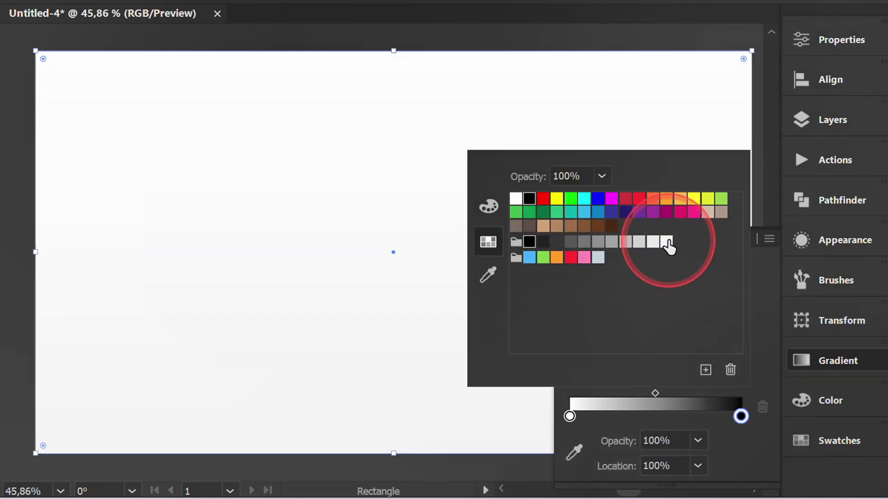
pyautogui.click(740, 442)
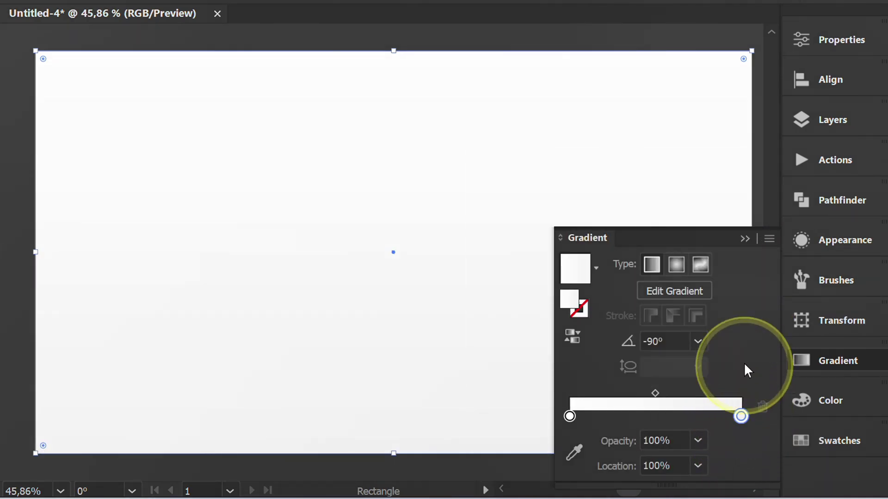
pyautogui.click(745, 239)
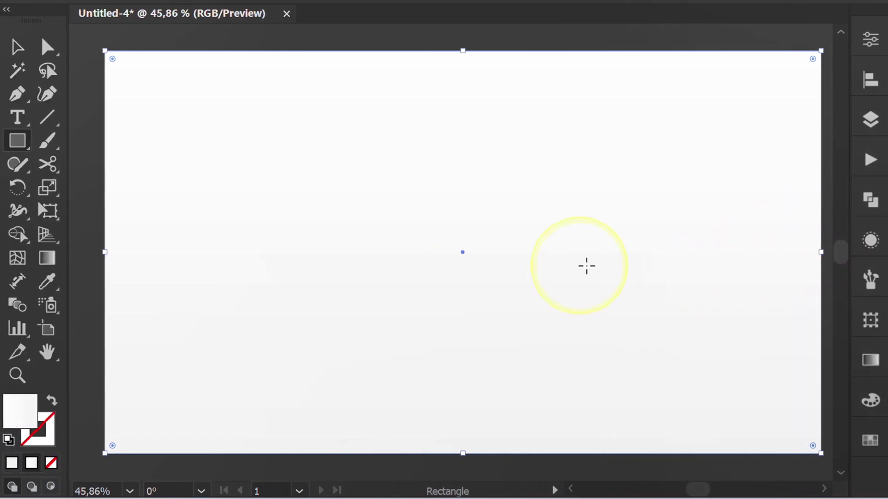
pyautogui.press('v')
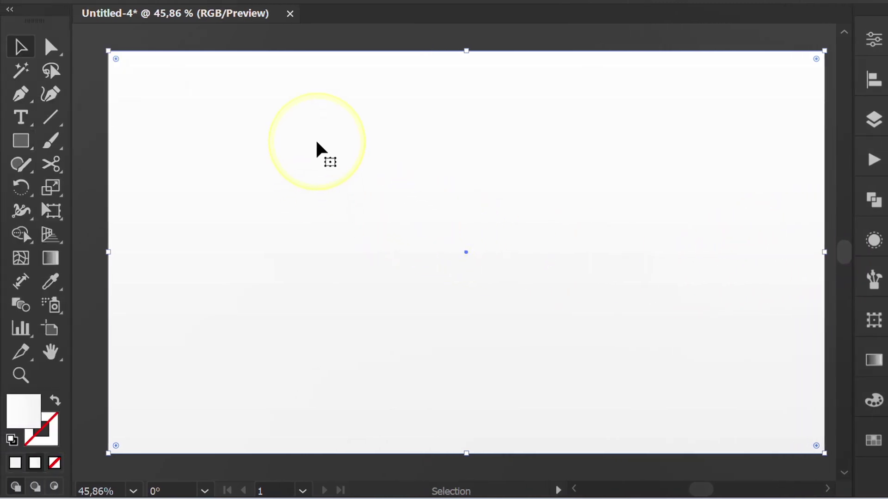
# Draw a 1096 × 389 px rectangle from the top-left corner, filled with lightest grey.
pyautogui.click(325, 46)
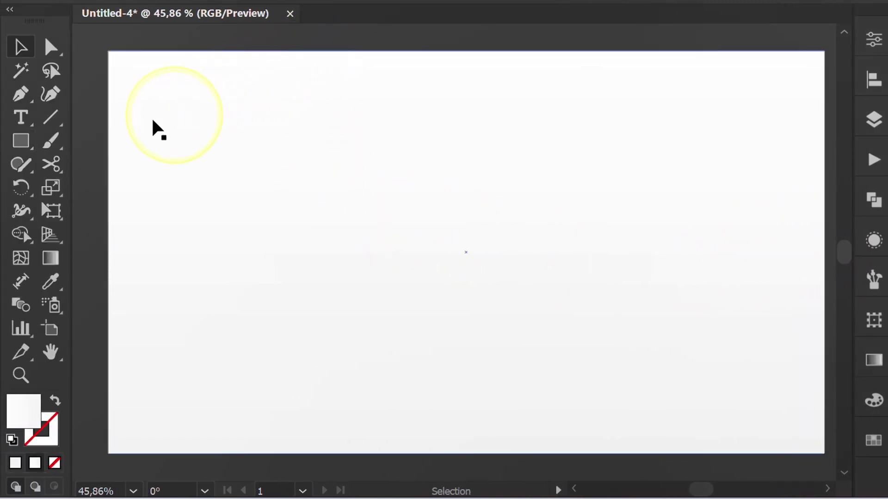
pyautogui.moveTo(15, 141); pyautogui.dragTo(79, 140)
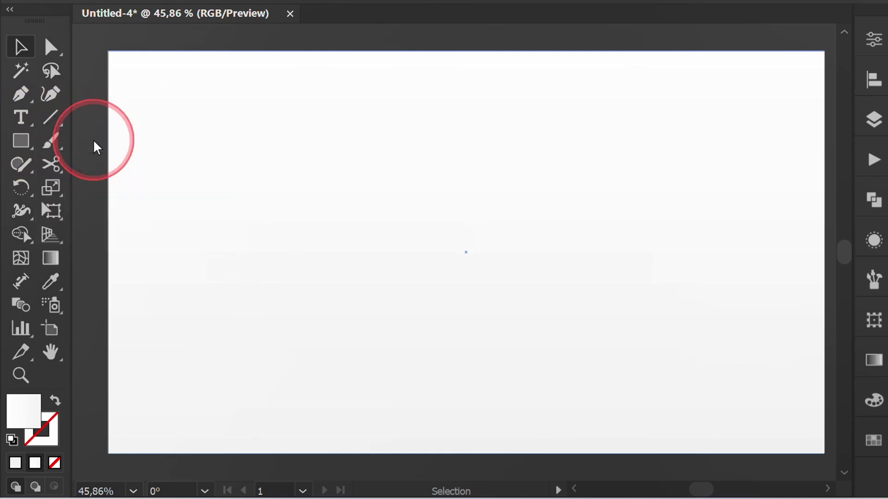
pyautogui.moveTo(109, 51); pyautogui.dragTo(824, 290)
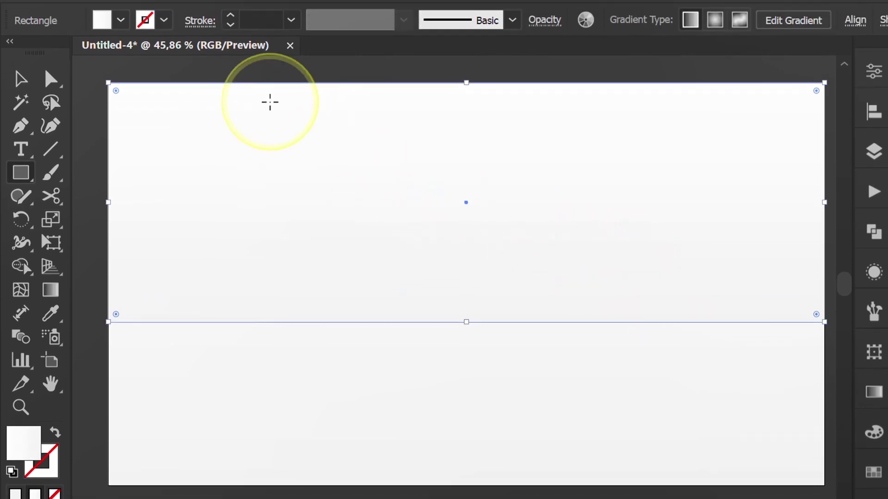
pyautogui.click(121, 28)
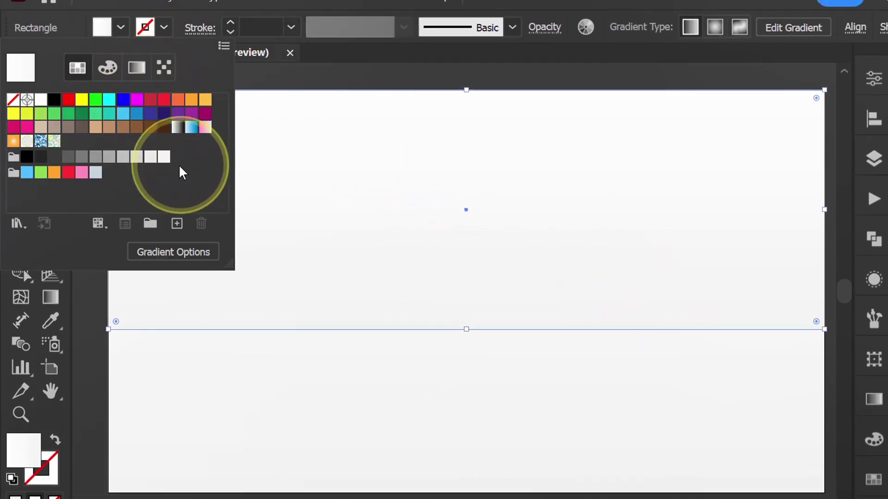
pyautogui.click(164, 157)
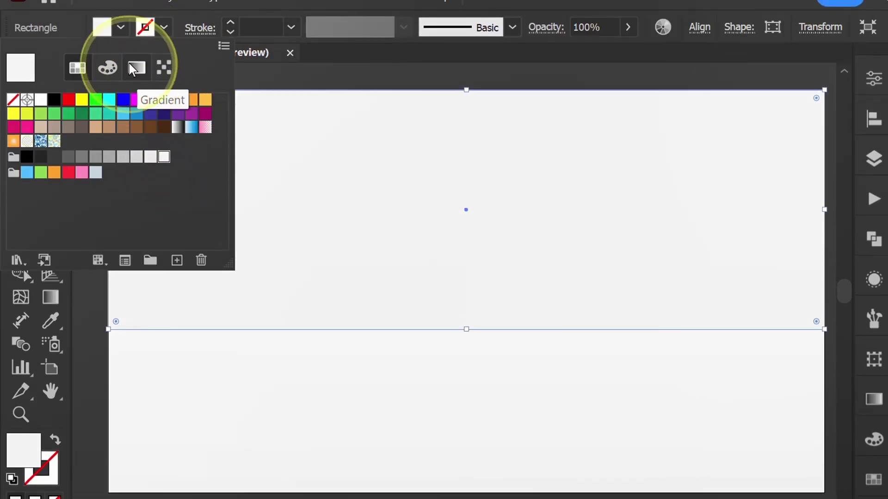
pyautogui.click(121, 28)
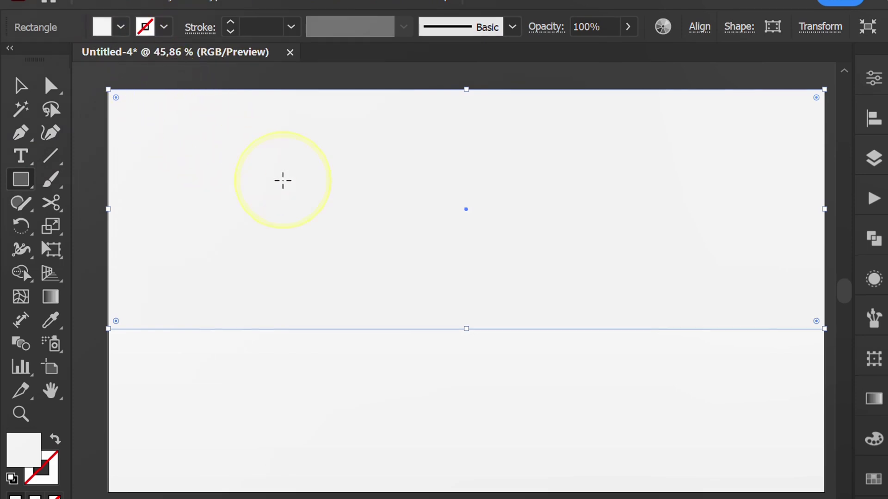
# Drag the backdrop gradient's top stop down toward the artboard's middle.
pyautogui.press('v')
pyautogui.scroll(-1, 281, 181)
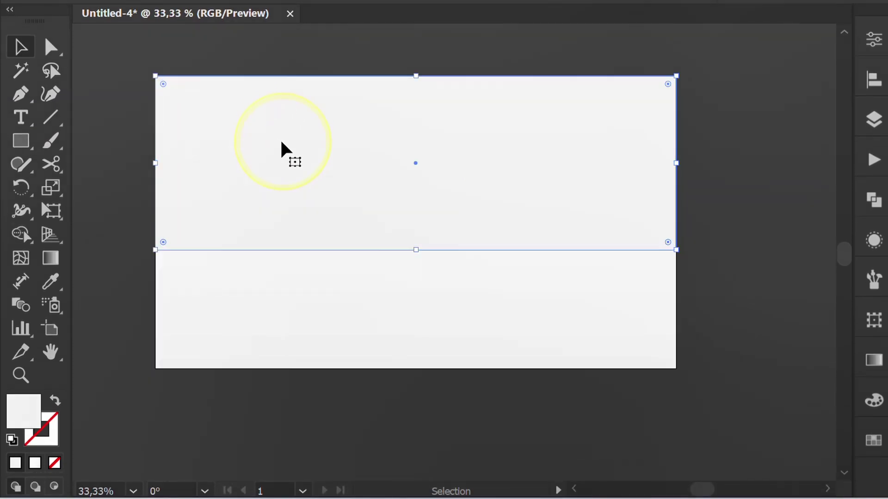
pyautogui.click(113, 226)
pyautogui.press('space')
pyautogui.moveTo(124, 232); pyautogui.dragTo(153, 243)
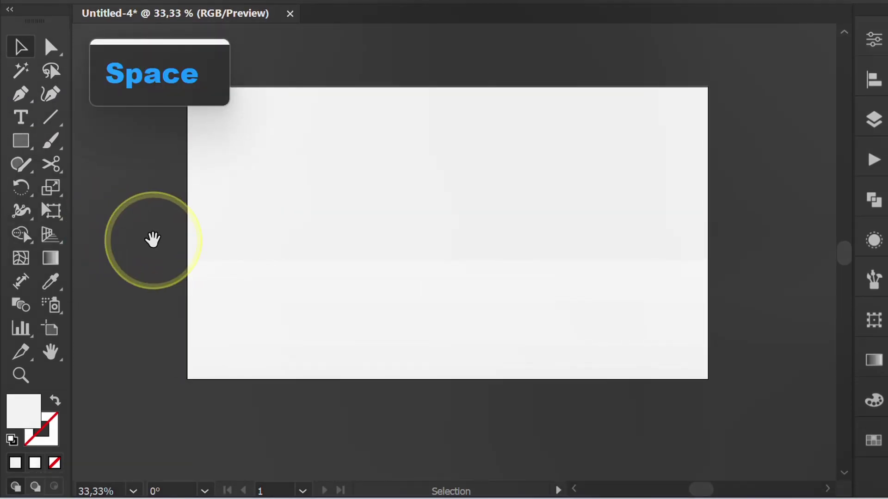
pyautogui.click(298, 335)
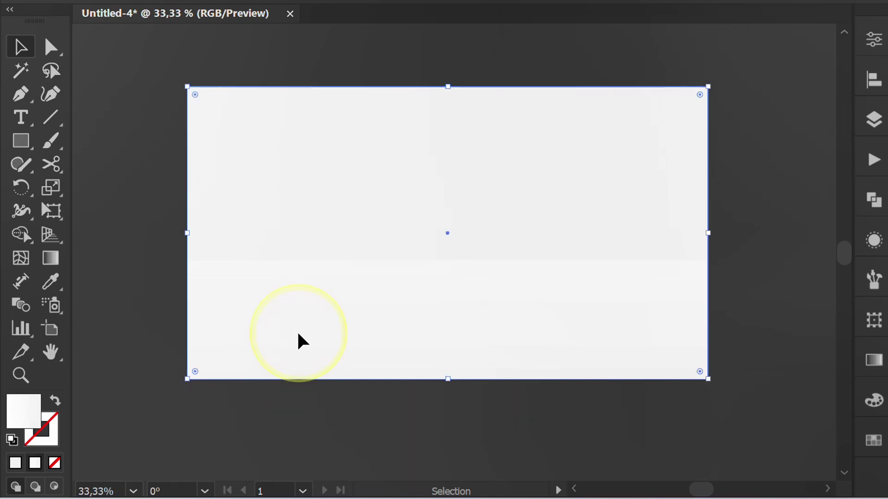
pyautogui.press('g')
pyautogui.moveTo(448, 86); pyautogui.dragTo(447, 187)
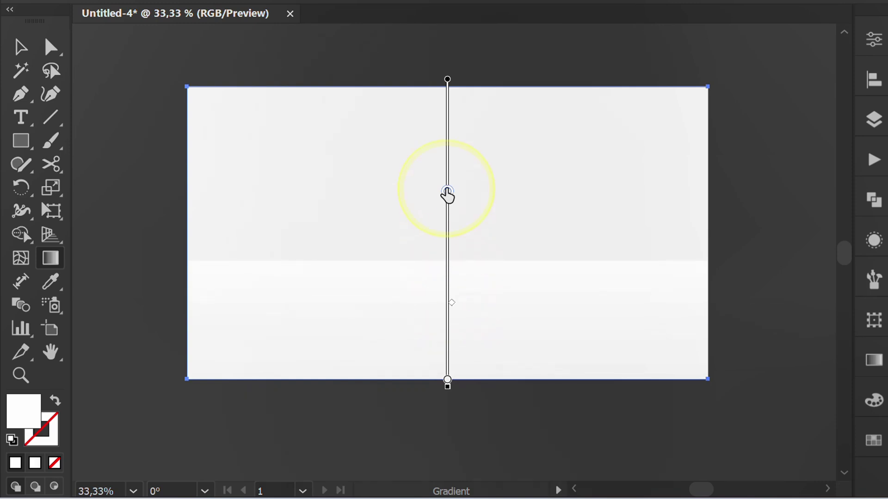
pyautogui.press('v')
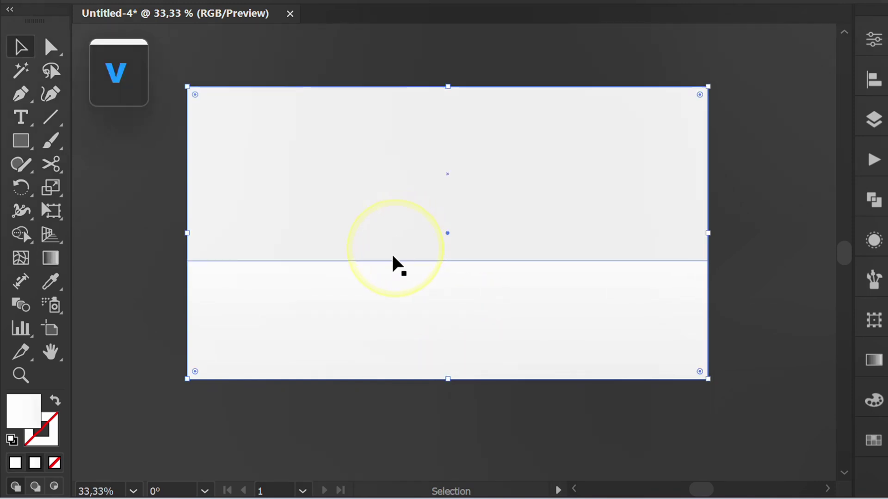
# Select both backdrop rectangles and lock them with Ctrl+2.
pyautogui.click(420, 419)
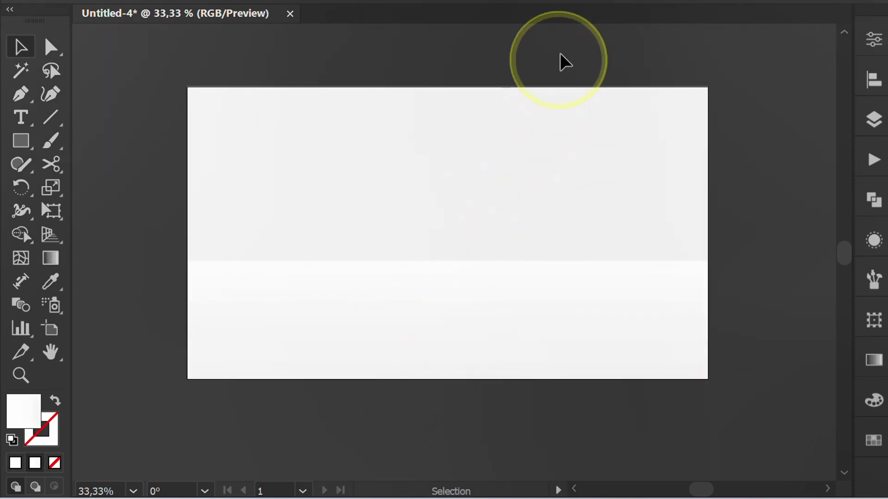
pyautogui.moveTo(418, 308); pyautogui.dragTo(412, 320)
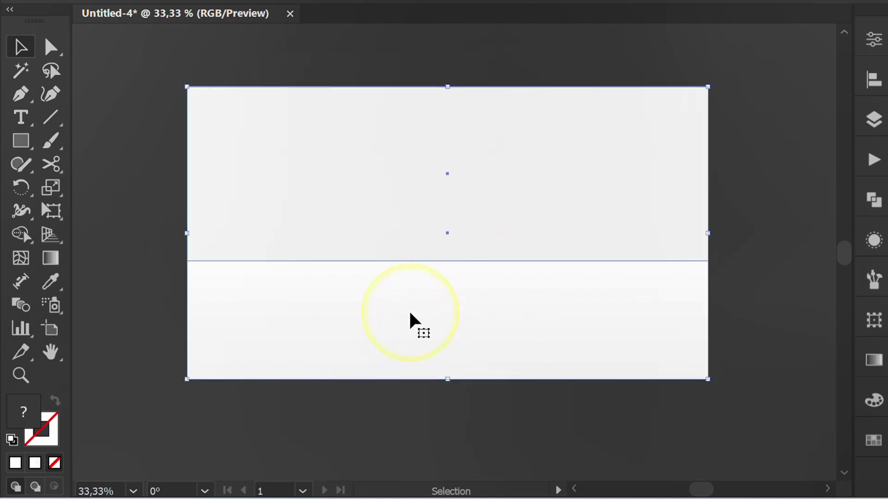
pyautogui.hotkey('ctrl', '2')
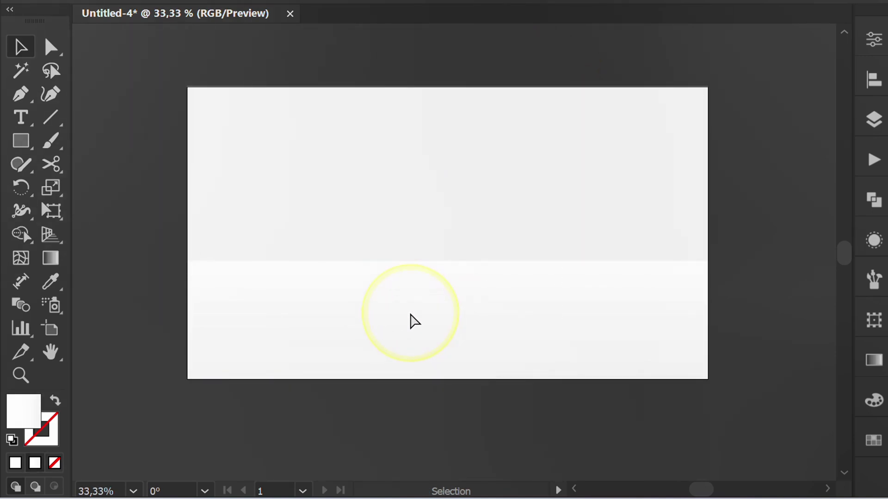
# Add a 600 × 600 px circle with the Ellipse tool.
pyautogui.moveTo(25, 139); pyautogui.dragTo(105, 187)
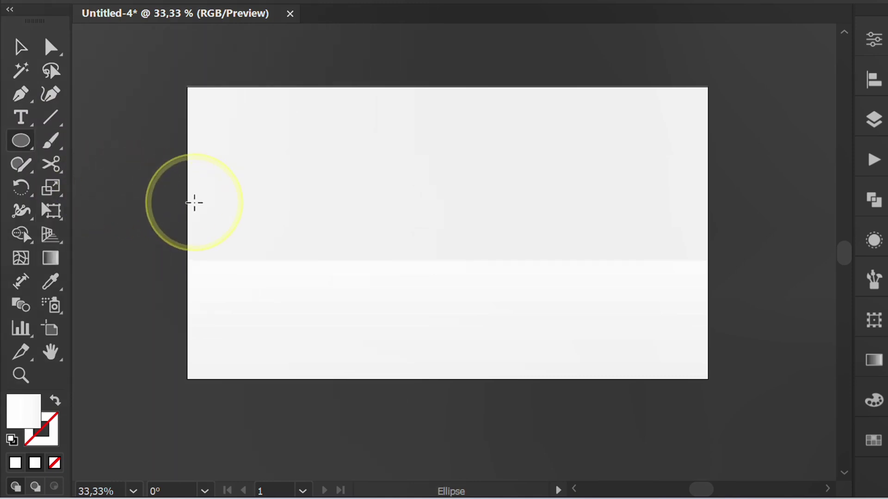
pyautogui.click(427, 205)
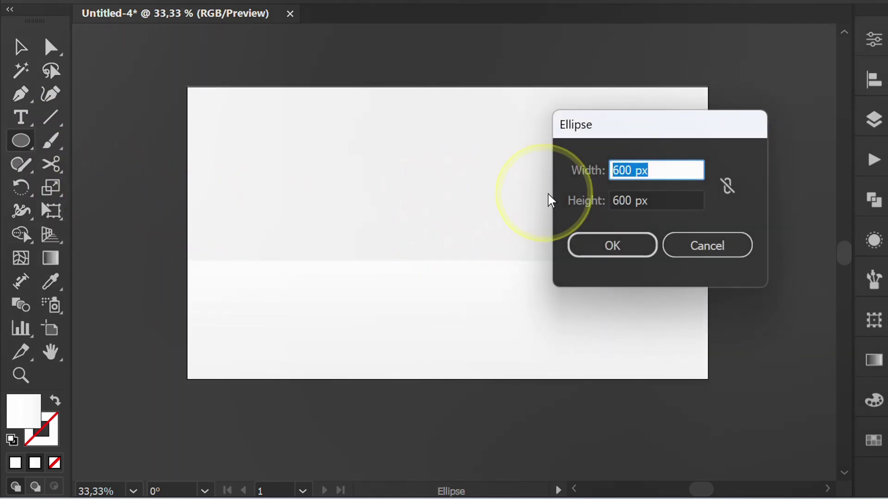
pyautogui.click(640, 200)
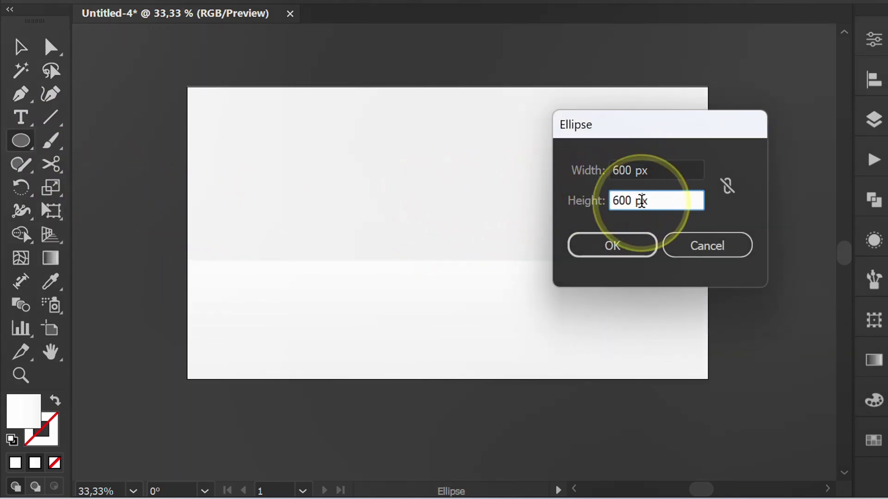
pyautogui.click(613, 247)
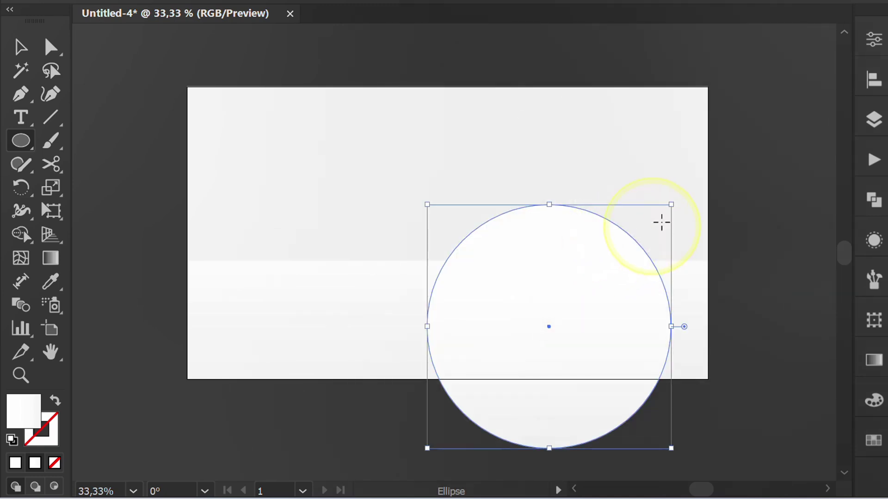
# Centre the circle horizontally and vertically on the artboard.
pyautogui.click(873, 79)
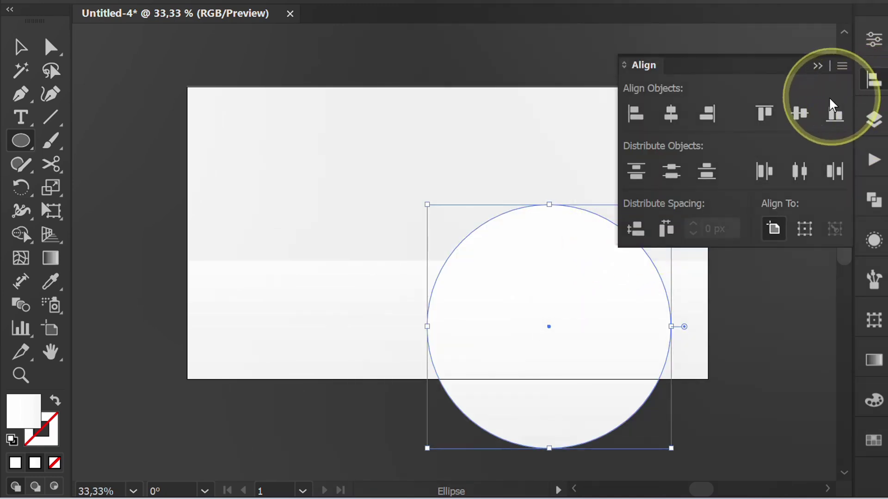
pyautogui.click(671, 113)
pyautogui.click(800, 113)
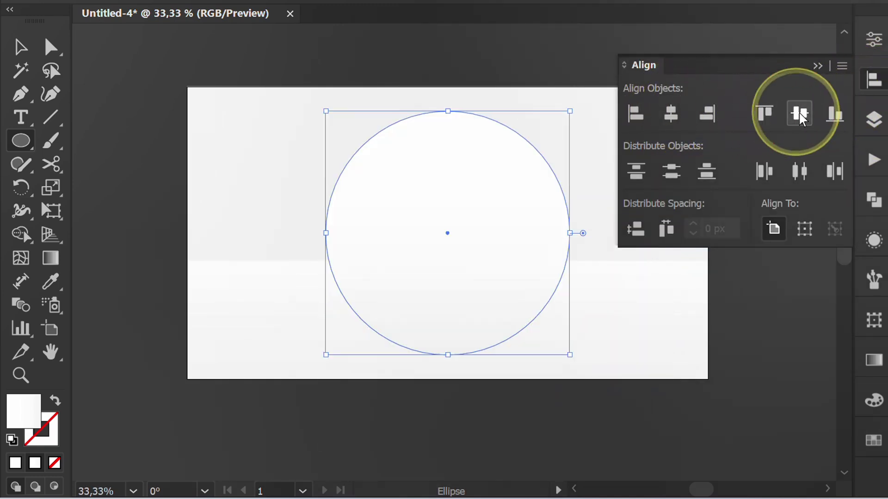
pyautogui.click(815, 68)
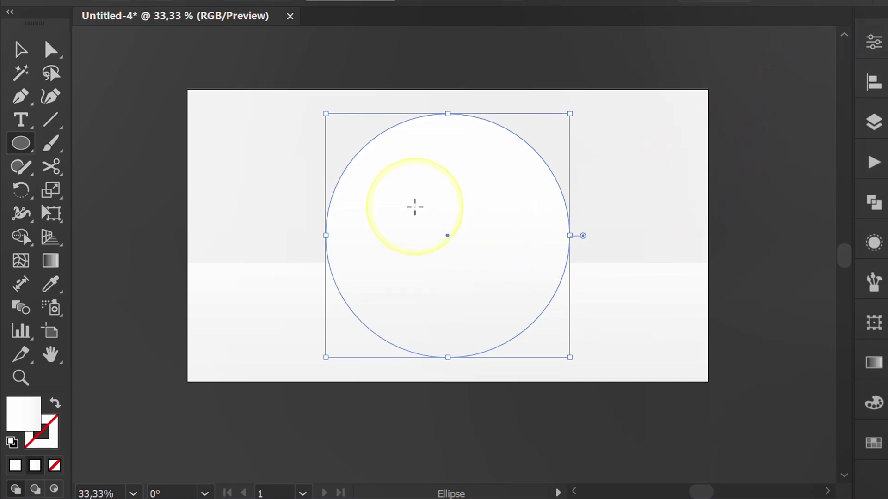
# Give the circle a solid White fill from the Control bar.
pyautogui.click(120, 22)
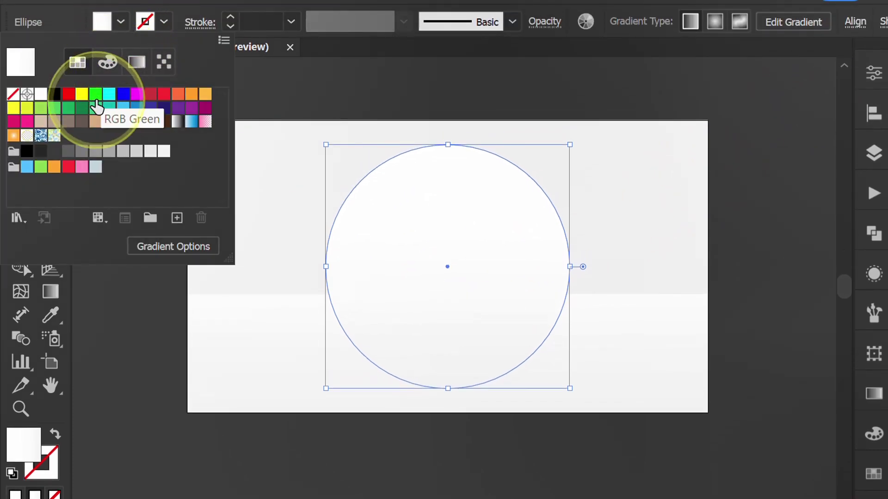
pyautogui.click(40, 94)
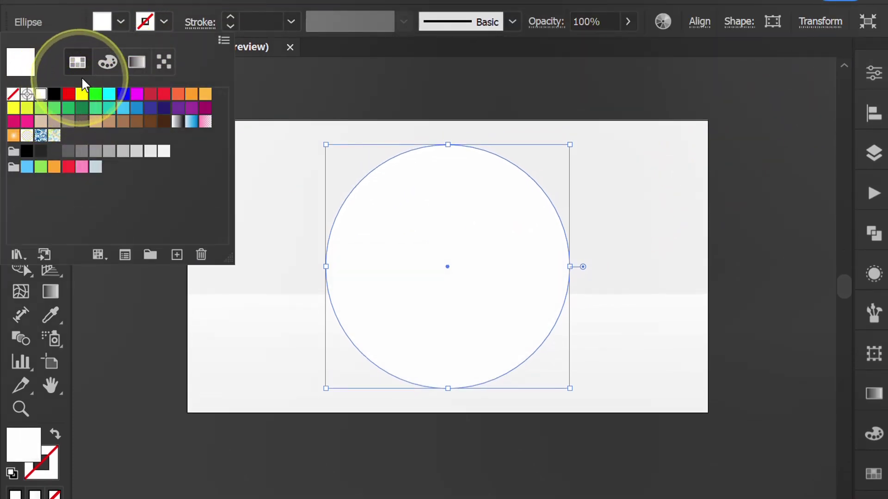
pyautogui.click(120, 21)
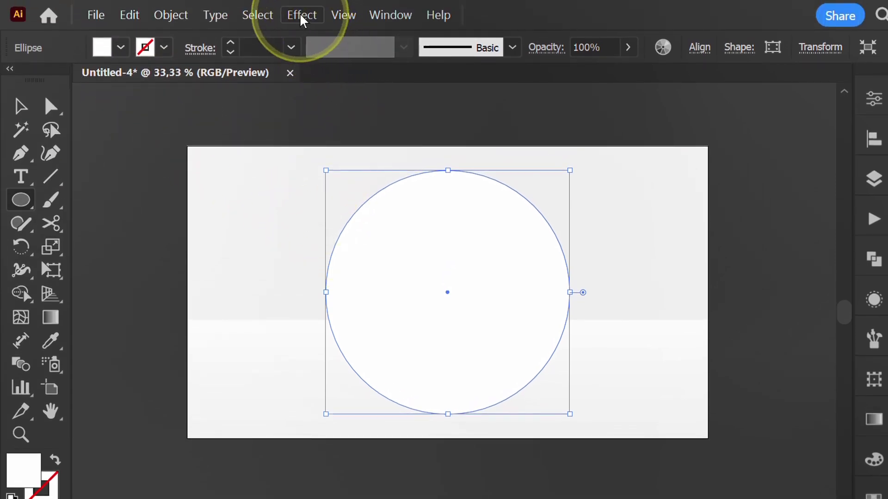
# Apply Effect > 3D and Materials > Extrude & Bevel to the circle.
pyautogui.click(301, 15)
pyautogui.moveTo(329, 128)
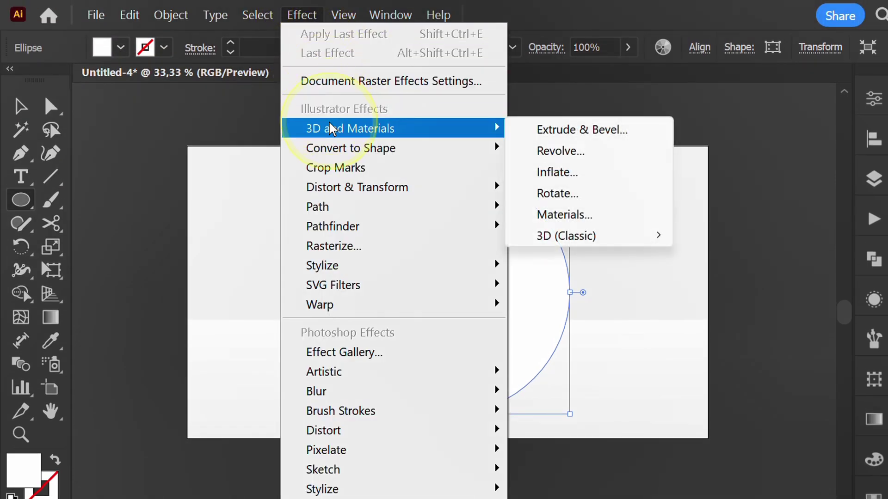
pyautogui.click(581, 131)
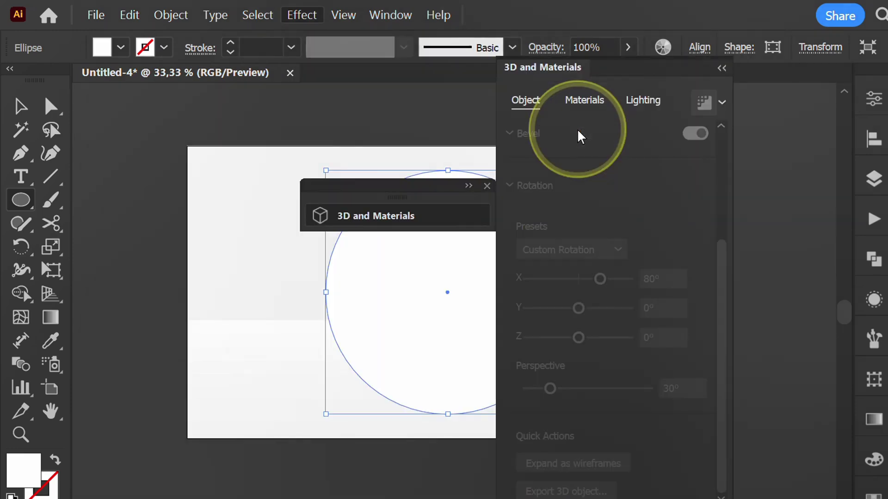
pyautogui.scroll(-5, 576, 134)
pyautogui.moveTo(575, 88); pyautogui.dragTo(841, 162)
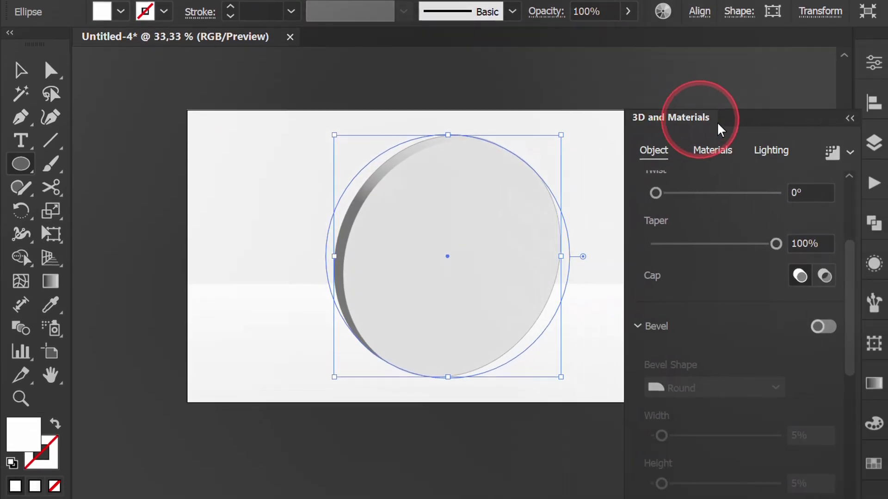
pyautogui.moveTo(840, 102); pyautogui.dragTo(841, 101)
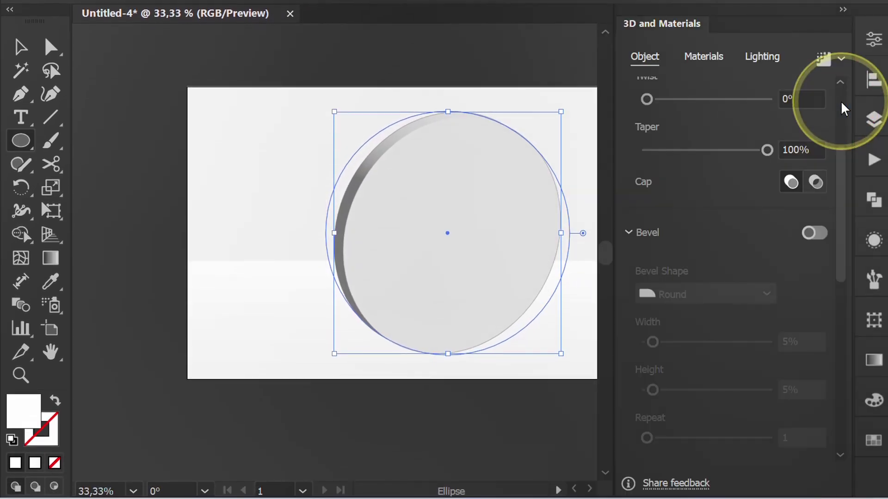
pyautogui.press('space')
pyautogui.moveTo(511, 174); pyautogui.dragTo(410, 174)
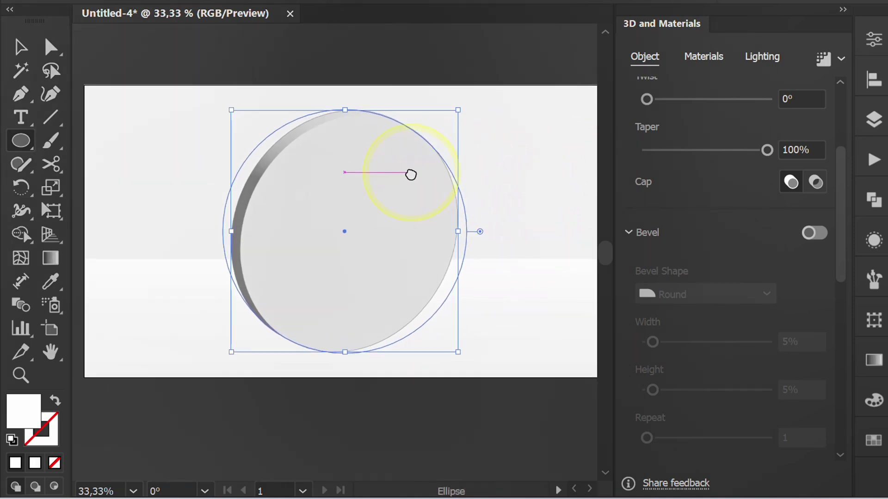
pyautogui.moveTo(830, 191); pyautogui.dragTo(839, 372)
# Rotate the disc with the Bottom preset, tilt X to 80°, and add perspective.
pyautogui.click(737, 205)
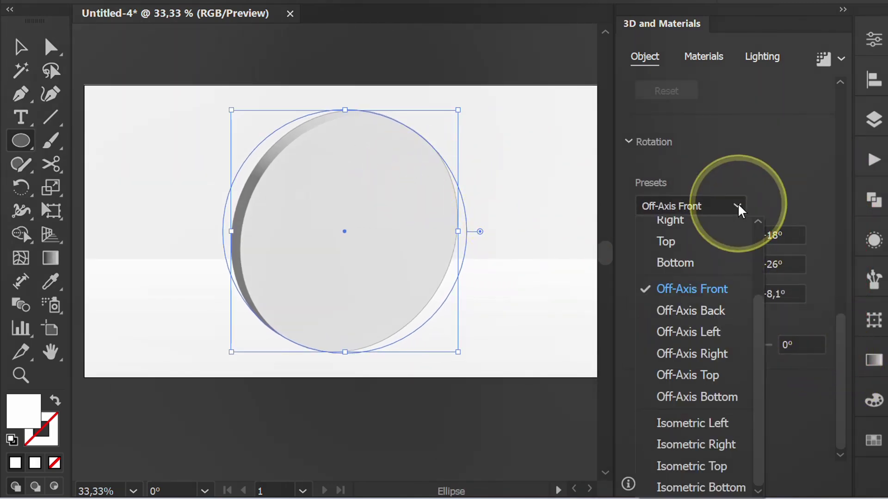
pyautogui.click(679, 260)
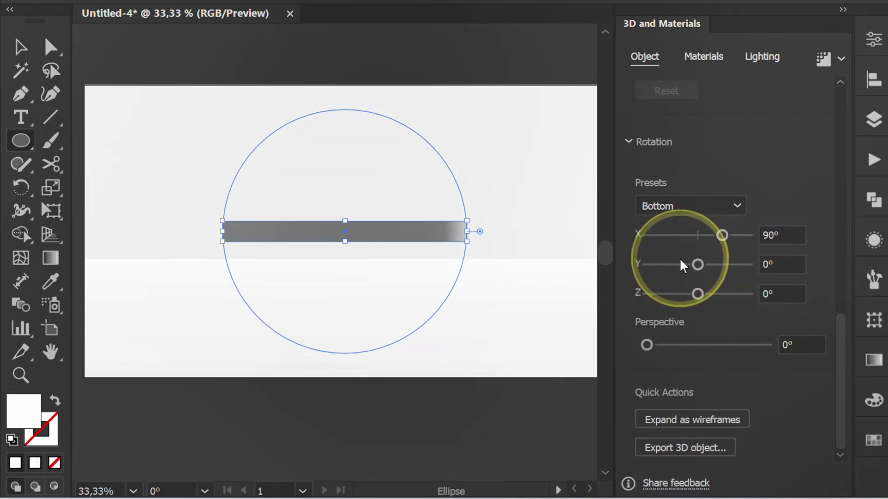
pyautogui.hotkey('shift', 'Down')
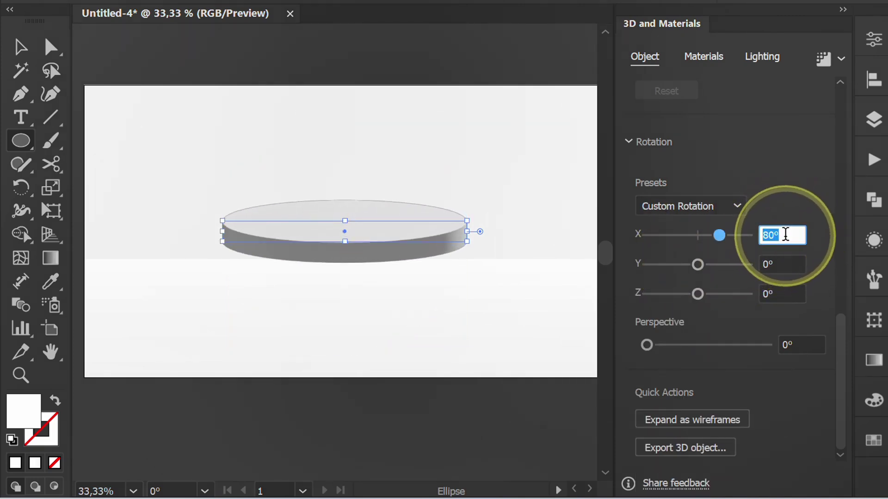
pyautogui.click(807, 356)
pyautogui.click(805, 345)
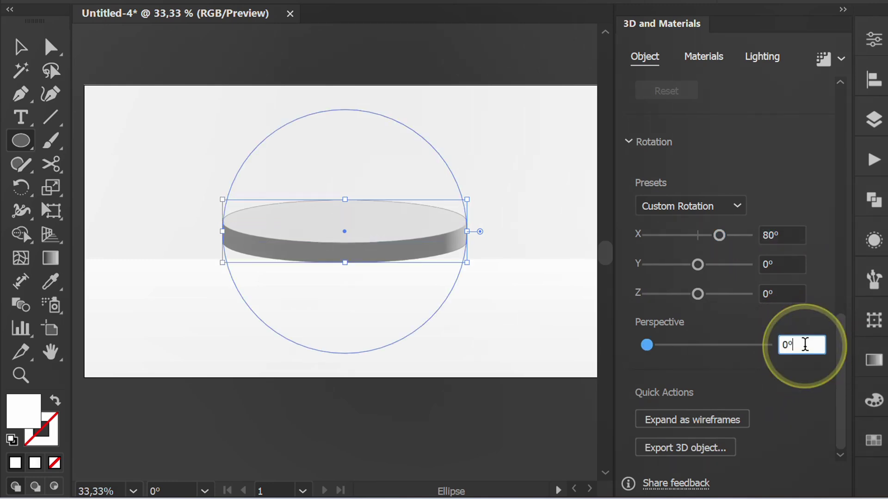
pyautogui.hotkey('shift', 'Up')
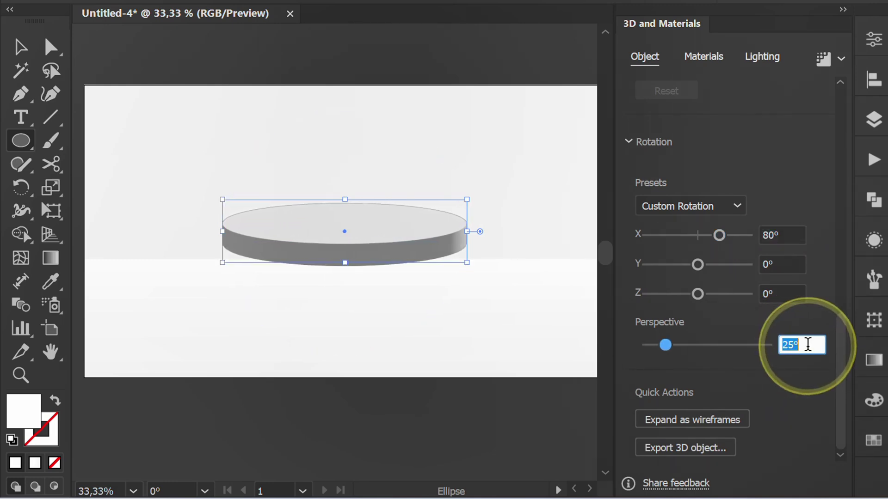
pyautogui.moveTo(839, 358); pyautogui.dragTo(843, 209)
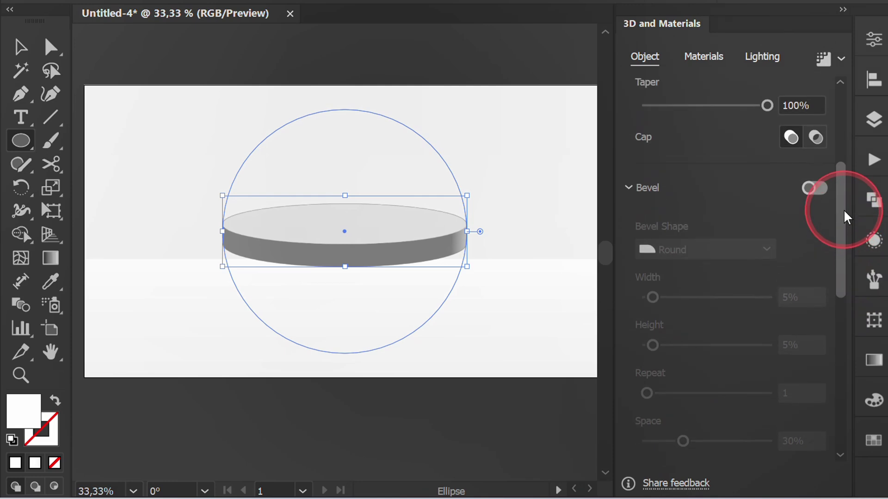
# Enable a Round bevel at 5% width and 5% height on both sides.
pyautogui.click(821, 187)
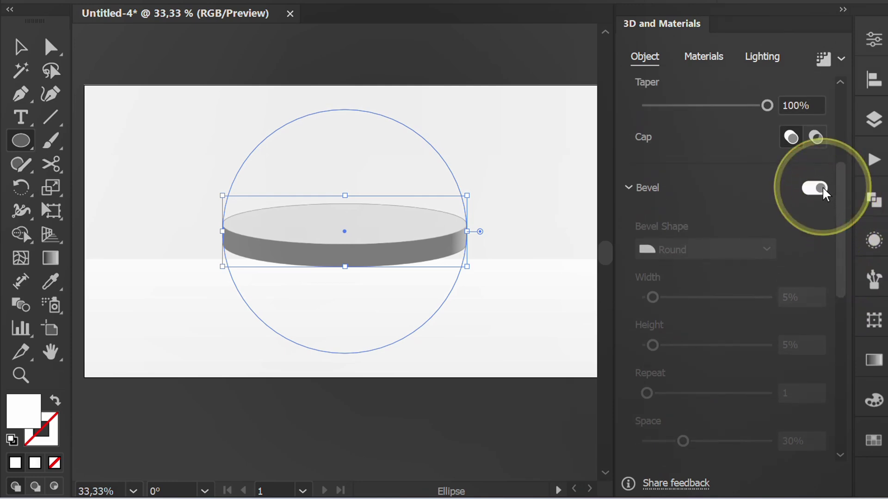
pyautogui.click(767, 244)
pyautogui.click(689, 291)
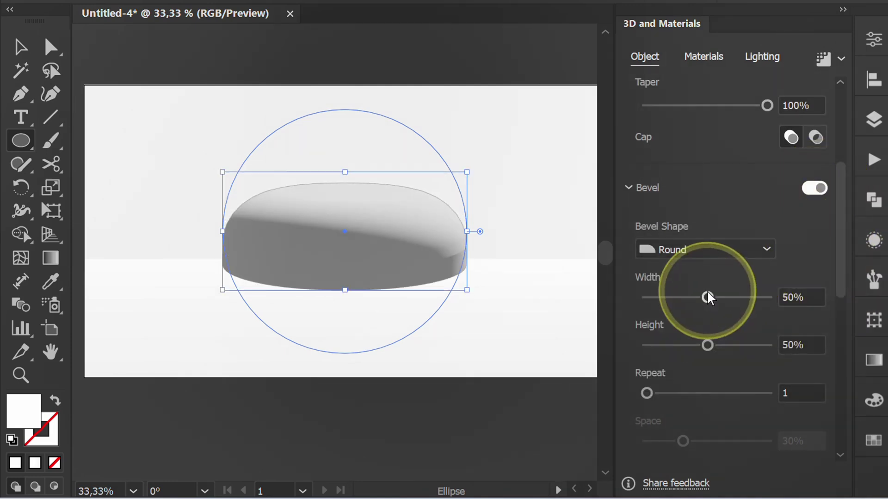
pyautogui.click(802, 296)
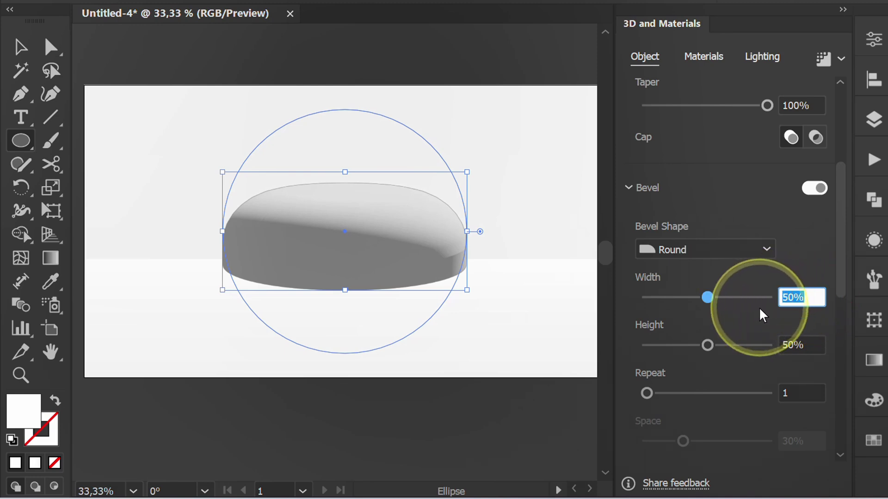
pyautogui.write('5')
pyautogui.click(779, 342)
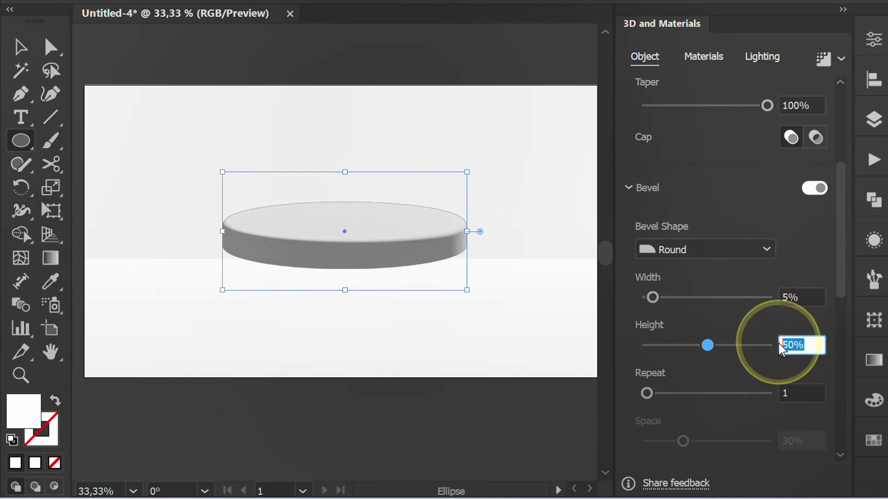
pyautogui.write('5')
pyautogui.moveTo(844, 273); pyautogui.dragTo(843, 303)
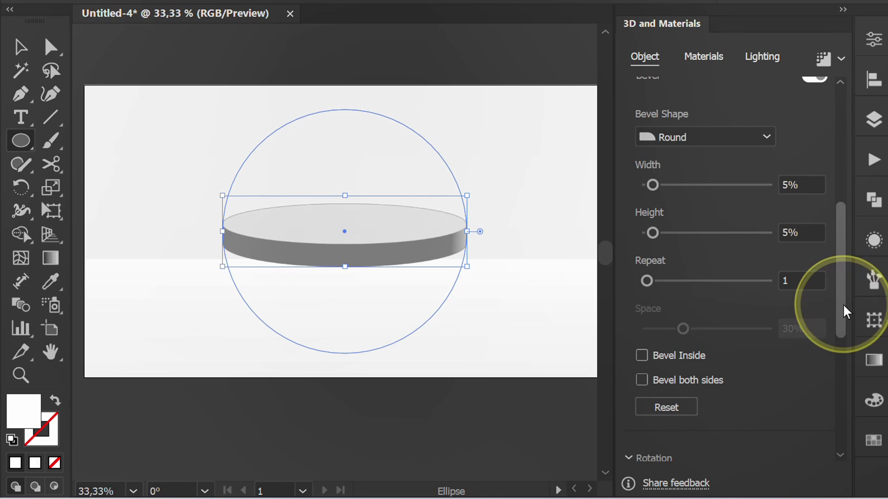
pyautogui.click(643, 380)
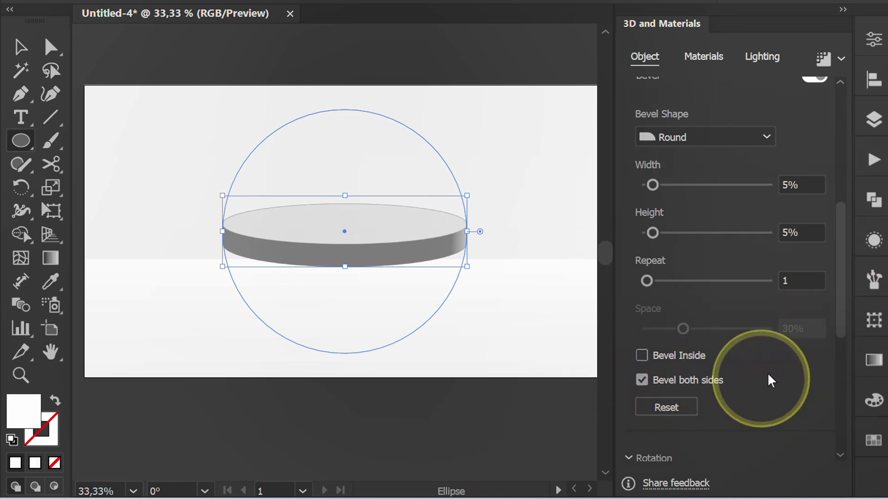
pyautogui.moveTo(840, 309); pyautogui.dragTo(859, 171)
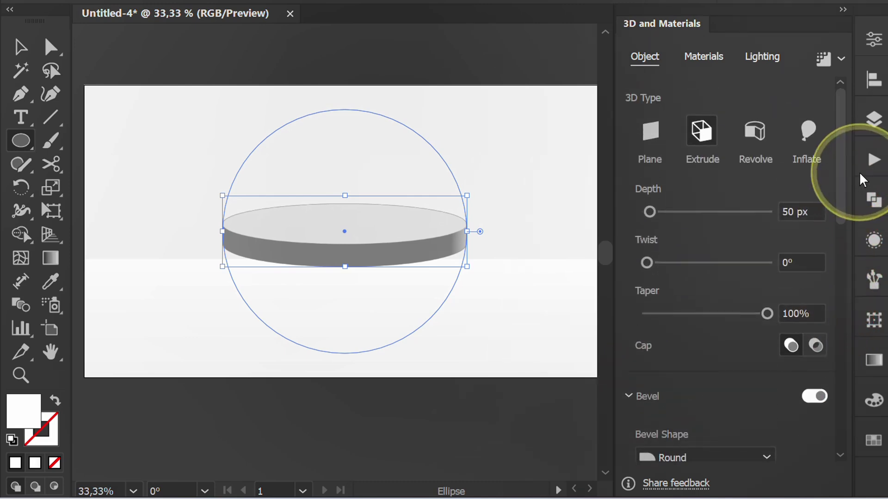
# Apply the Larch Wood Varnished material and nudge the disc down with Shift+Down twice.
pyautogui.click(703, 57)
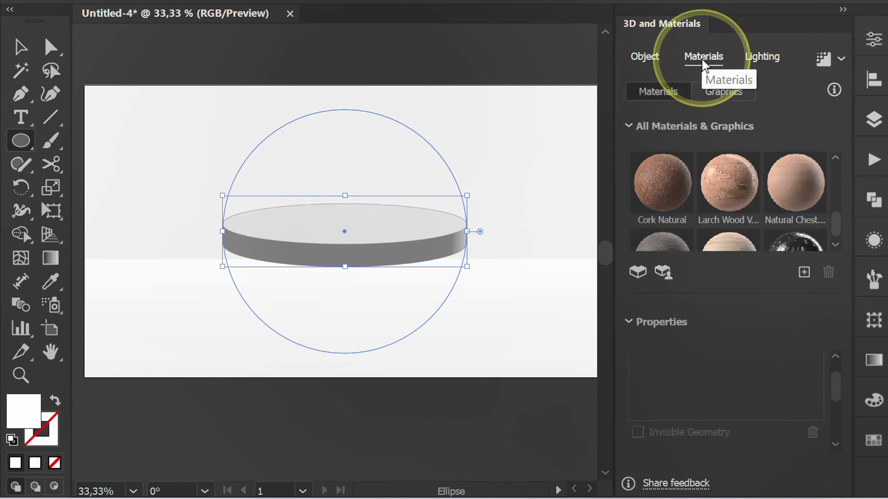
pyautogui.moveTo(834, 216)
pyautogui.mouseDown()
pyautogui.moveTo(835, 159)
pyautogui.moveTo(838, 230)
pyautogui.mouseUp()
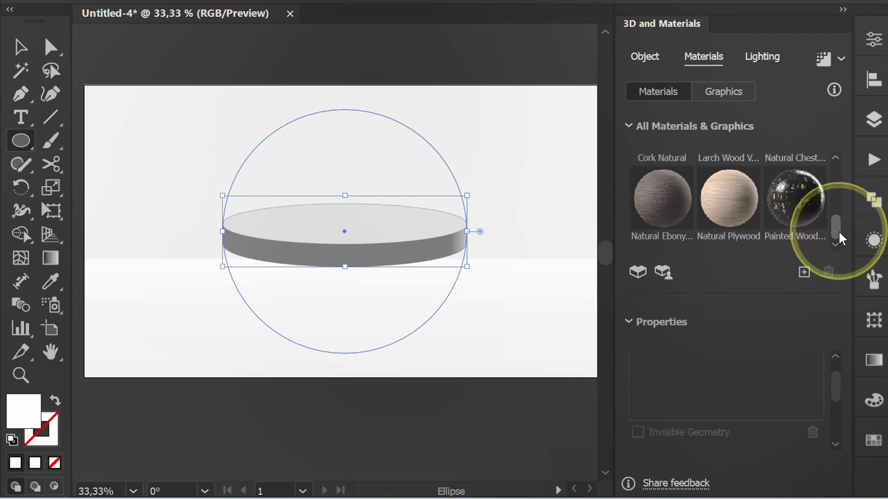
pyautogui.scroll(3, 803, 219)
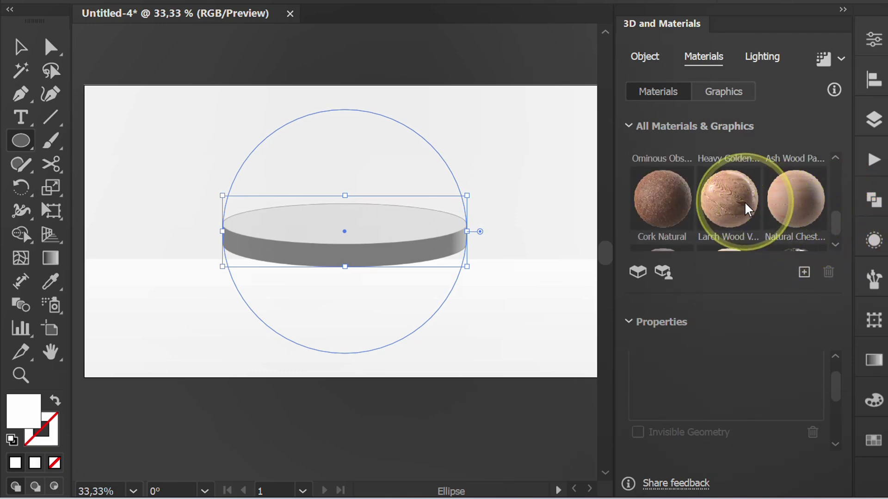
pyautogui.click(730, 201)
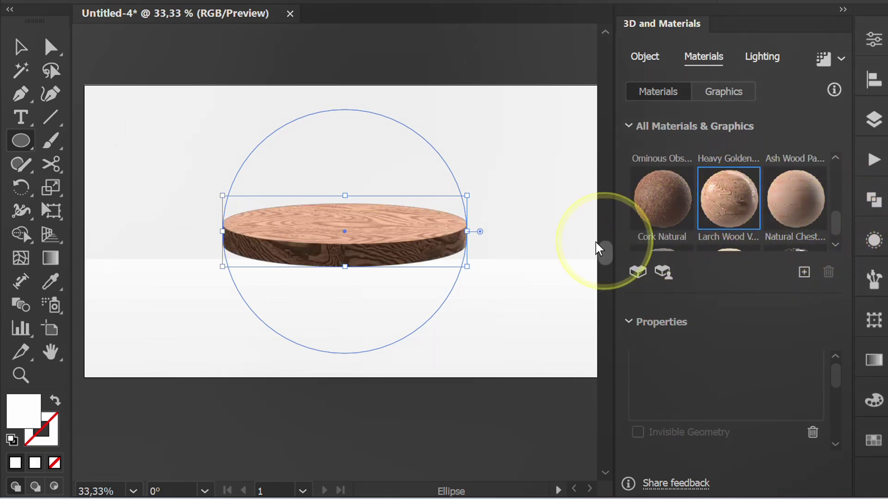
pyautogui.hotkey('shift', 'Down')
pyautogui.hotkey('shift', 'Down')
pyautogui.hotkey('shift', 'Down')
pyautogui.hotkey('shift', 'Down')
pyautogui.hotkey('shift', 'Down')
pyautogui.hotkey('shift', 'Down')
pyautogui.hotkey('shift', 'Down')
pyautogui.hotkey('shift', 'Down')
pyautogui.hotkey('shift', 'Down')
pyautogui.hotkey('shift', 'Down')
pyautogui.hotkey('shift', 'Down')
pyautogui.hotkey('shift', 'Down')
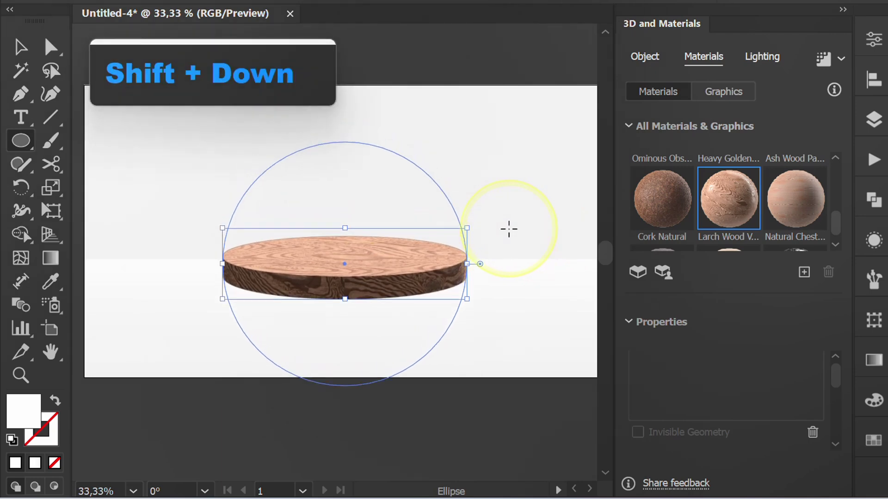
pyautogui.hotkey('shift', 'Down')
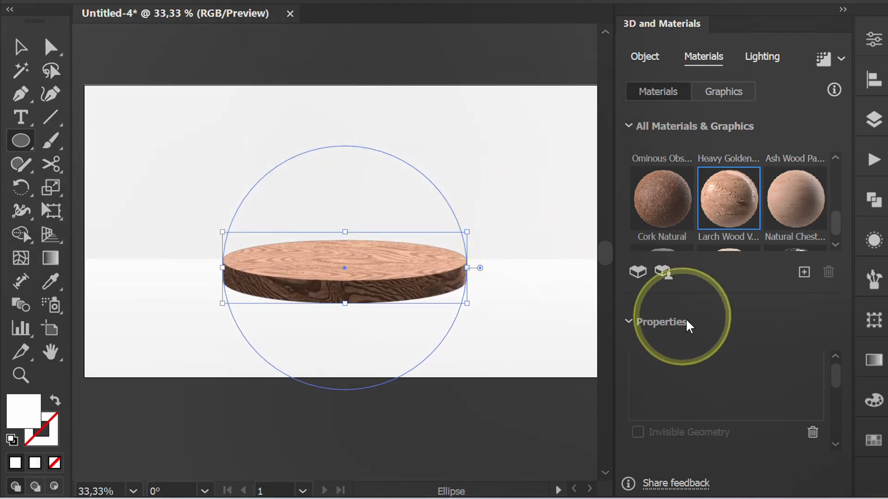
pyautogui.click(836, 373)
# Set the wood texture Repeat to 50.
pyautogui.click(836, 443)
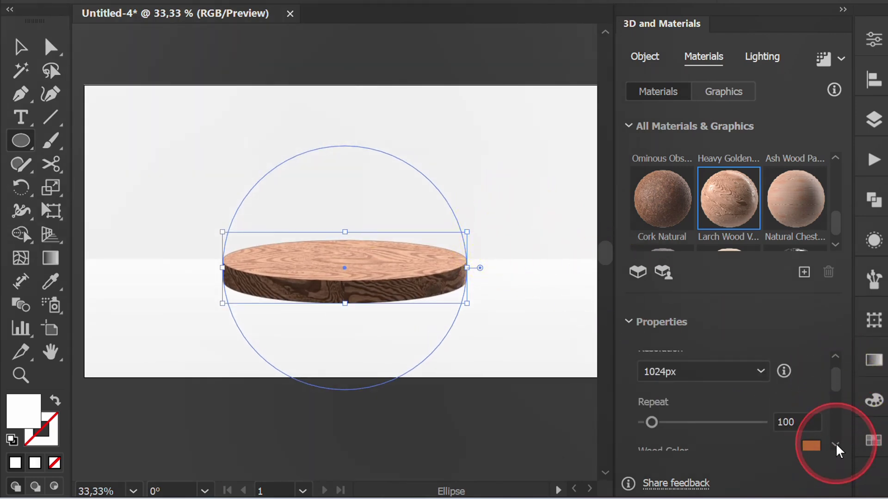
pyautogui.click(778, 401)
pyautogui.write('50')
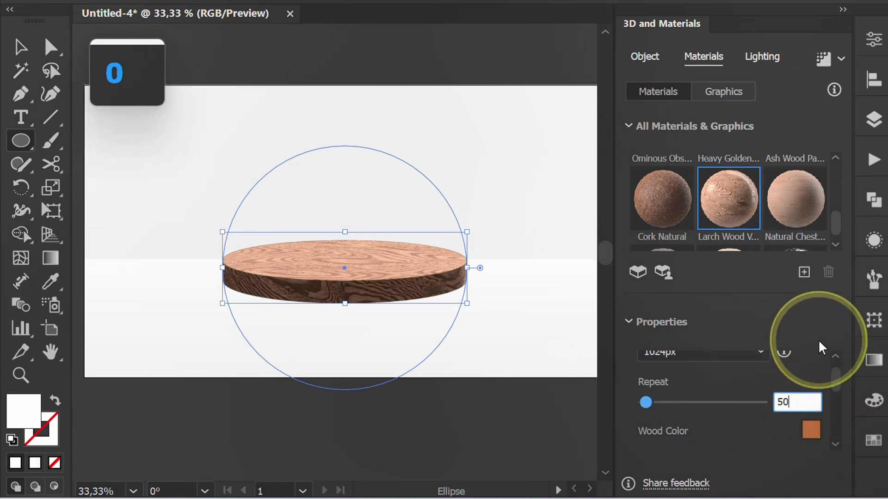
pyautogui.click(729, 424)
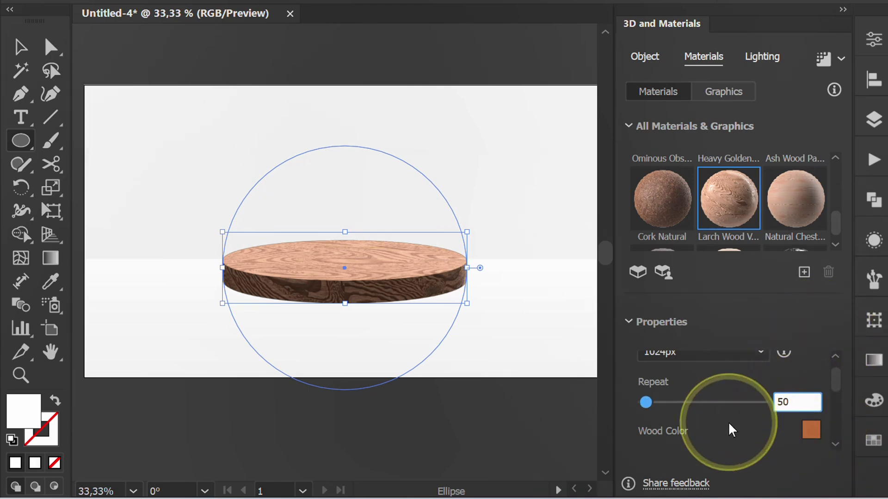
pyautogui.click(835, 378)
pyautogui.moveTo(835, 376); pyautogui.dragTo(835, 382)
pyautogui.click(803, 401)
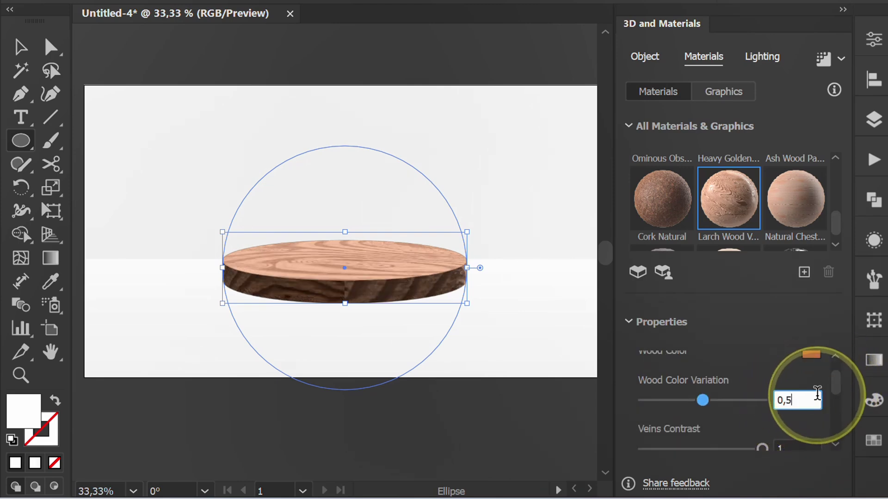
pyautogui.moveTo(839, 383); pyautogui.dragTo(839, 384)
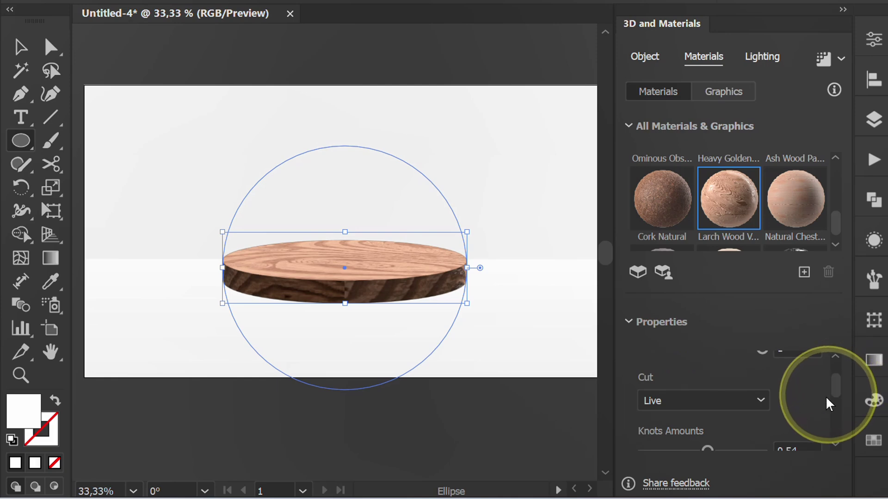
# Try the Crown wood cut, revert to Live, and rotate the grain 90°.
pyautogui.click(768, 400)
pyautogui.click(707, 355)
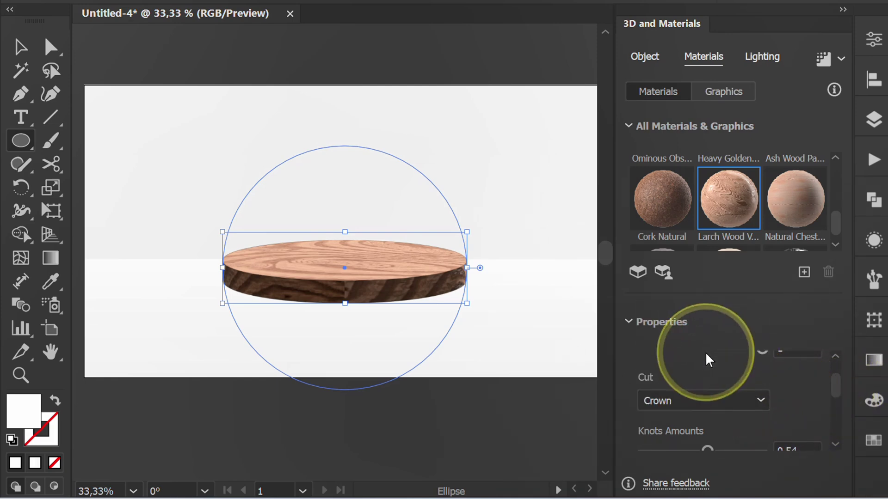
pyautogui.click(675, 400)
pyautogui.click(669, 377)
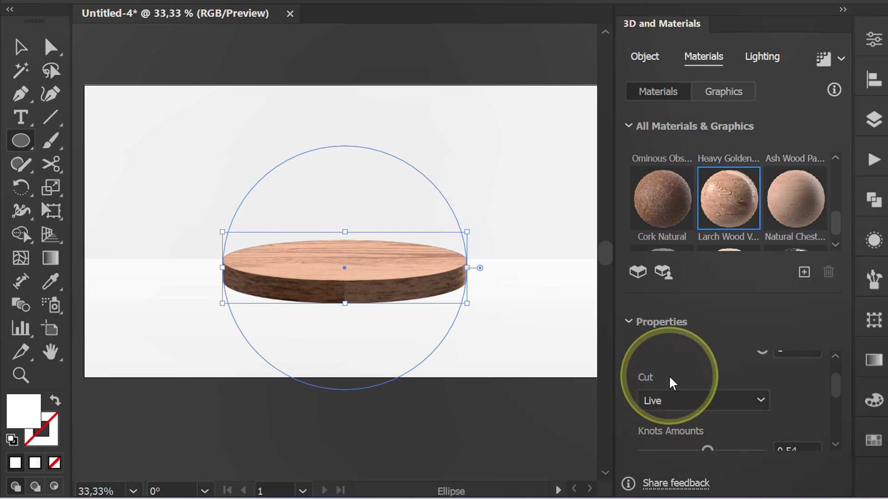
pyautogui.click(834, 382)
pyautogui.moveTo(834, 382); pyautogui.dragTo(833, 384)
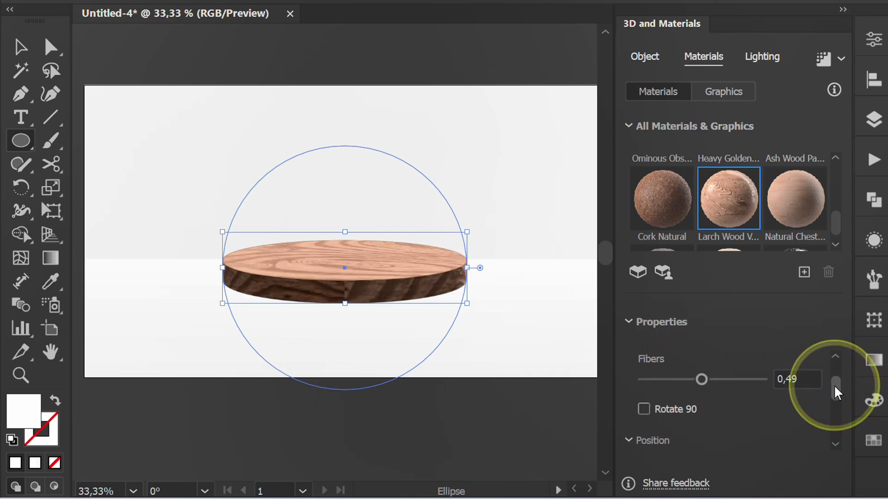
pyautogui.click(647, 409)
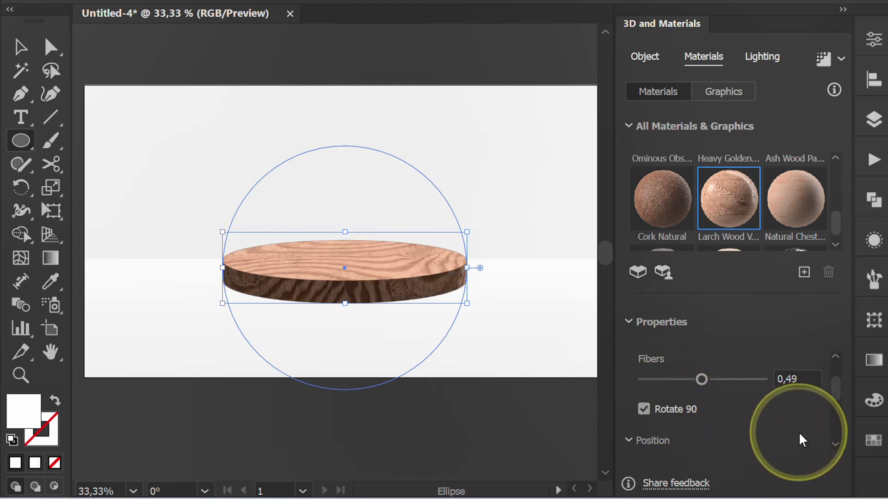
# Drag the Knots Amounts slider down to 0.
pyautogui.scroll(-3, 835, 393)
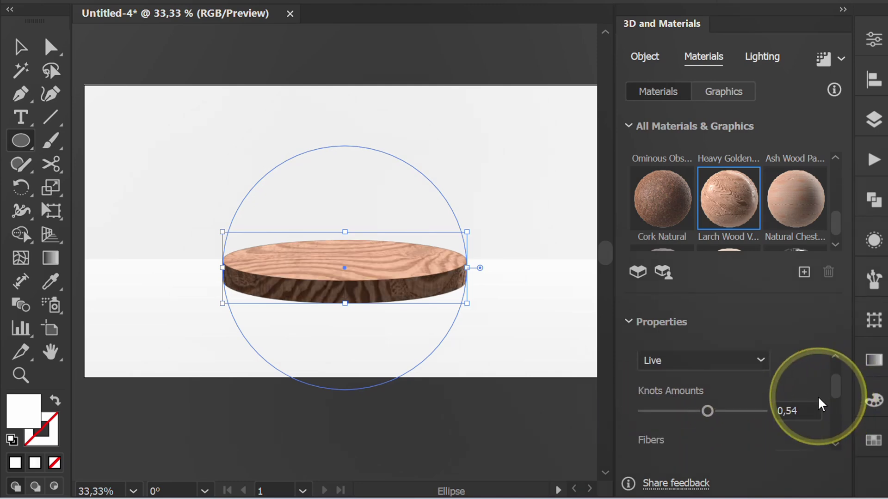
pyautogui.moveTo(707, 411); pyautogui.dragTo(634, 409)
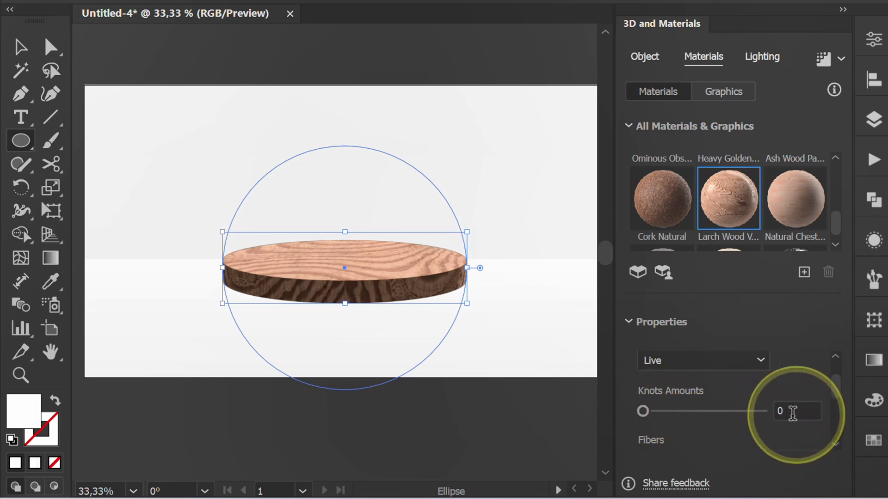
pyautogui.moveTo(838, 388); pyautogui.dragTo(842, 366)
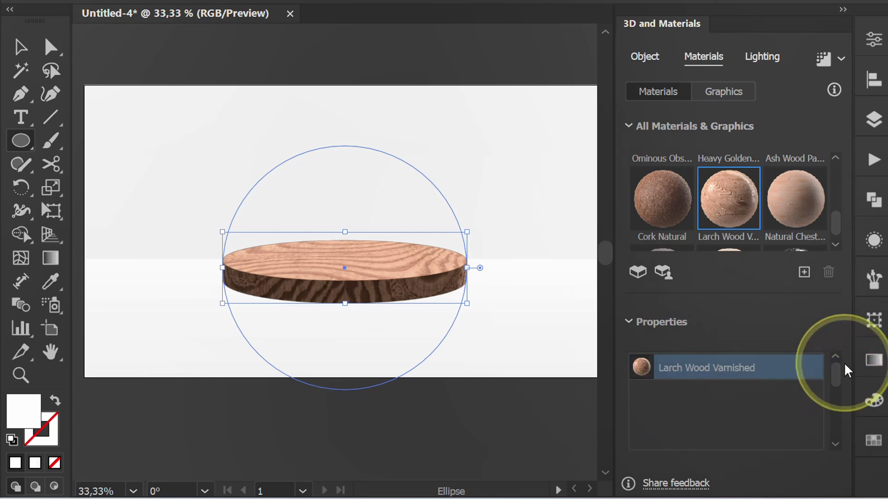
# Change the disc's extrusion depth to 60.
pyautogui.click(644, 56)
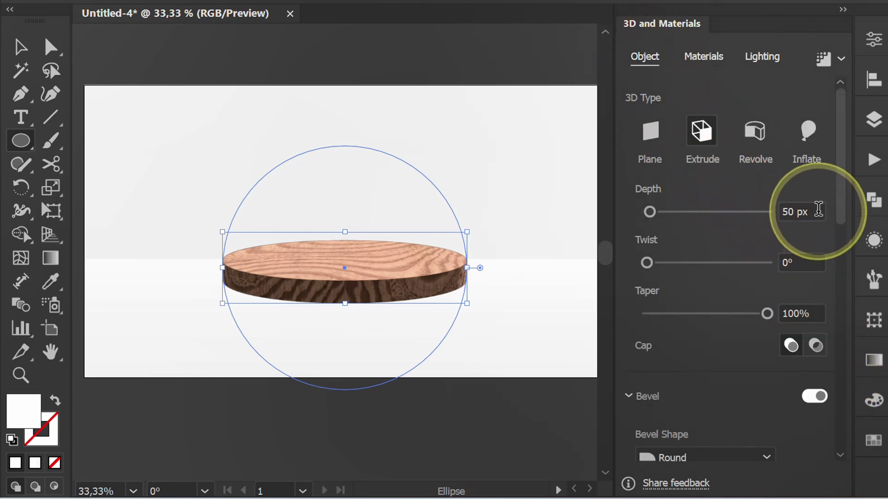
pyautogui.click(779, 210)
pyautogui.write('60')
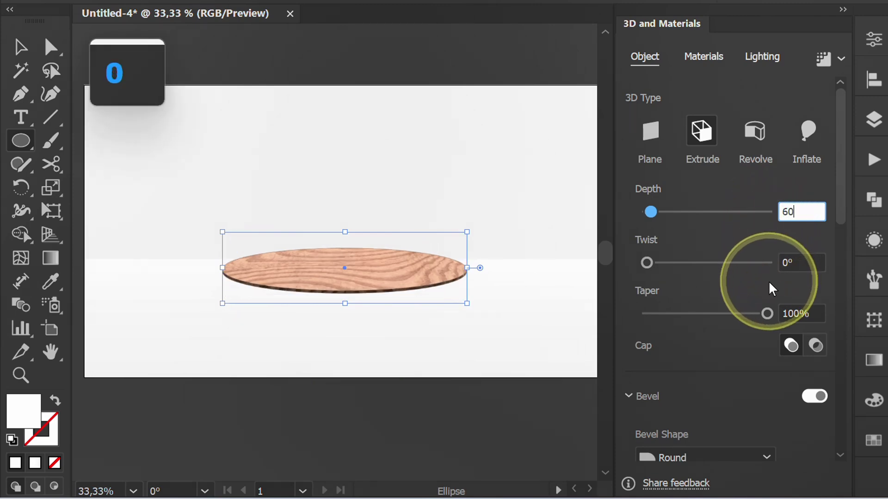
# Position the light behind the disc and set its intensity to 80%.
pyautogui.click(757, 59)
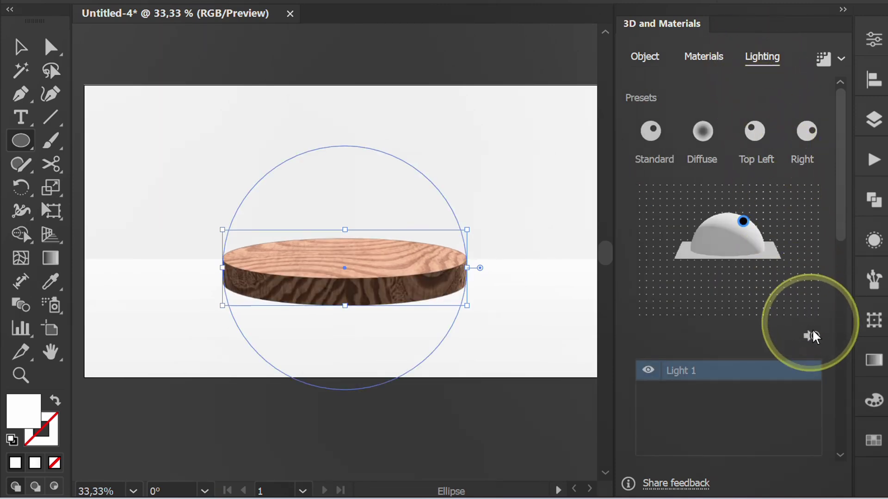
pyautogui.click(812, 333)
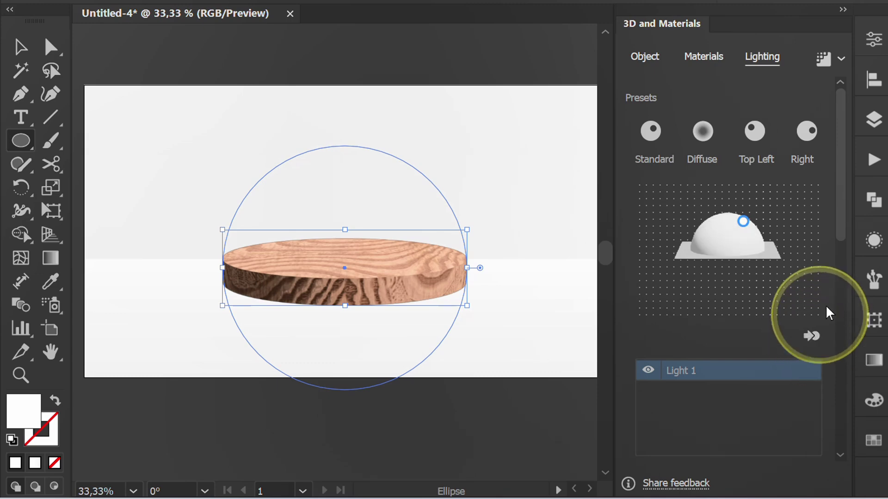
pyautogui.moveTo(841, 221); pyautogui.dragTo(848, 354)
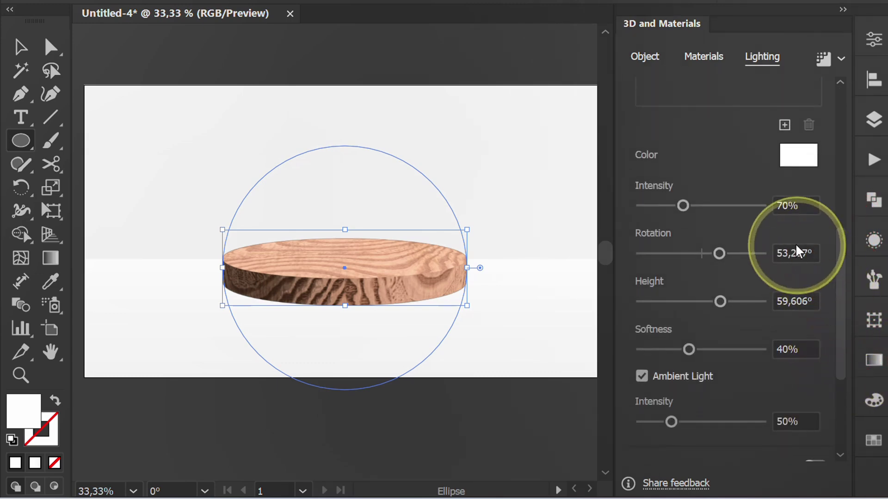
pyautogui.click(807, 203)
pyautogui.write('80')
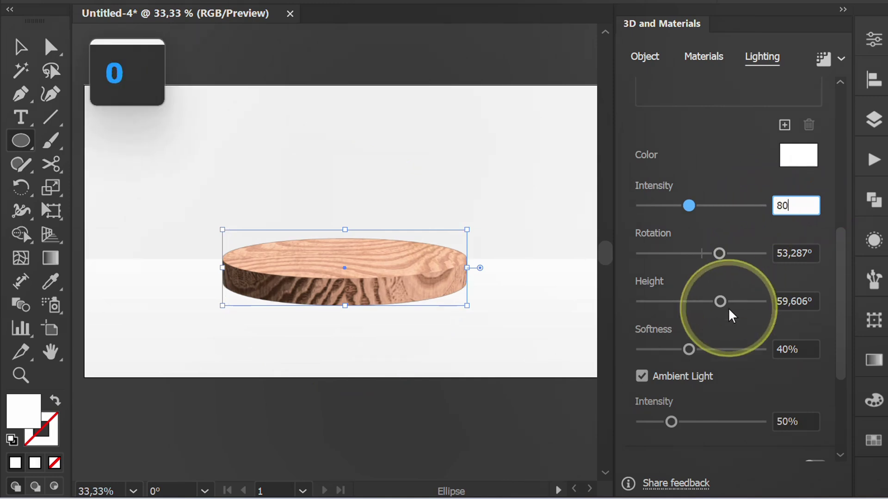
pyautogui.press('Return')
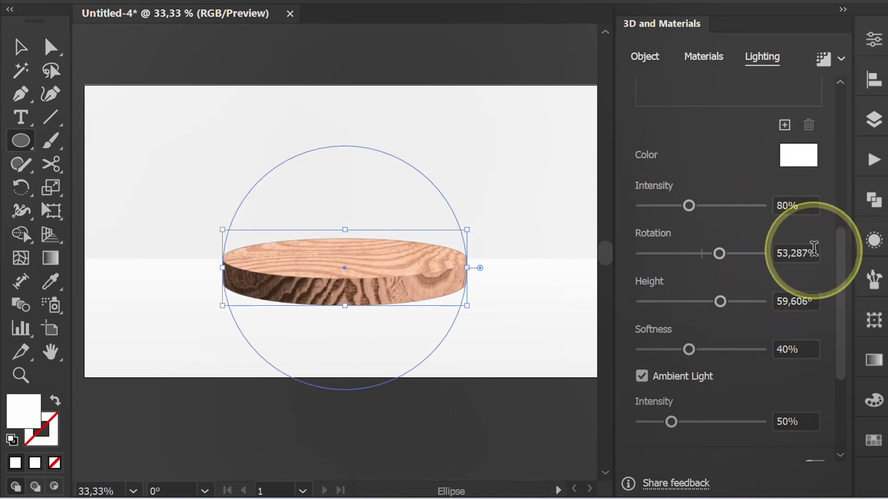
# Set the light rotation to -80°, height to 60° and softness to 80%.
pyautogui.click(814, 248)
pyautogui.write('-80')
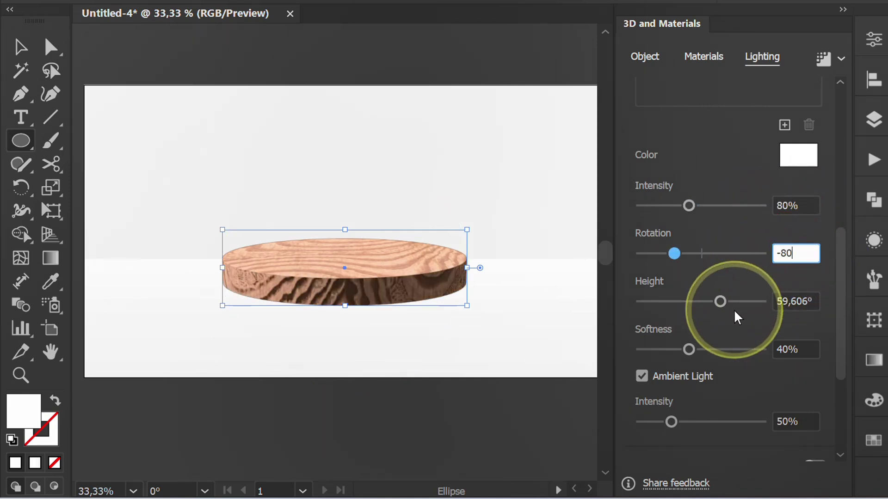
pyautogui.click(786, 305)
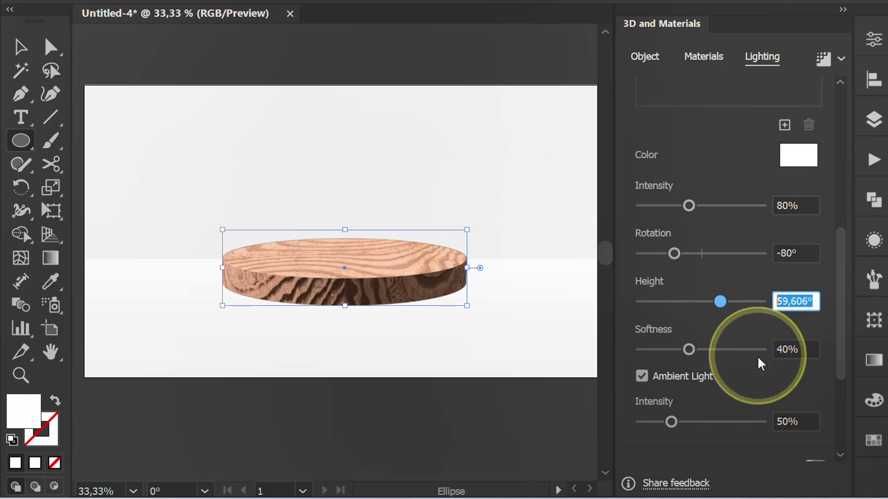
pyautogui.write('60')
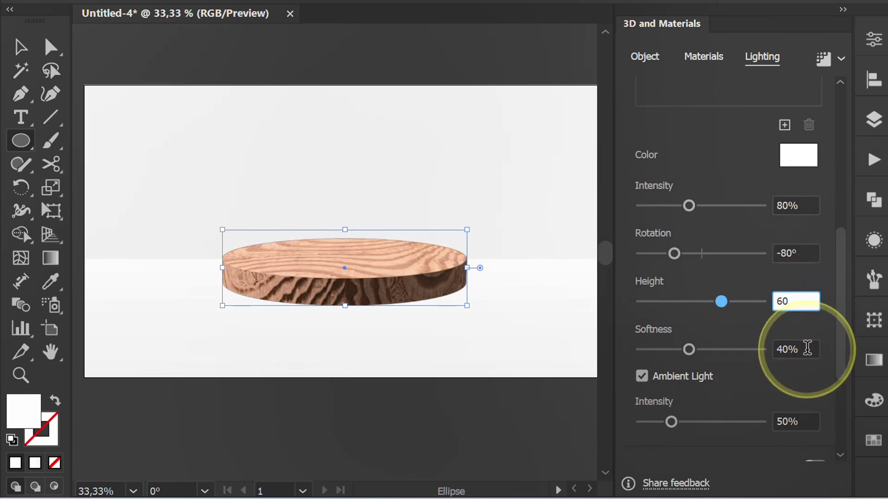
pyautogui.click(807, 347)
pyautogui.write('80')
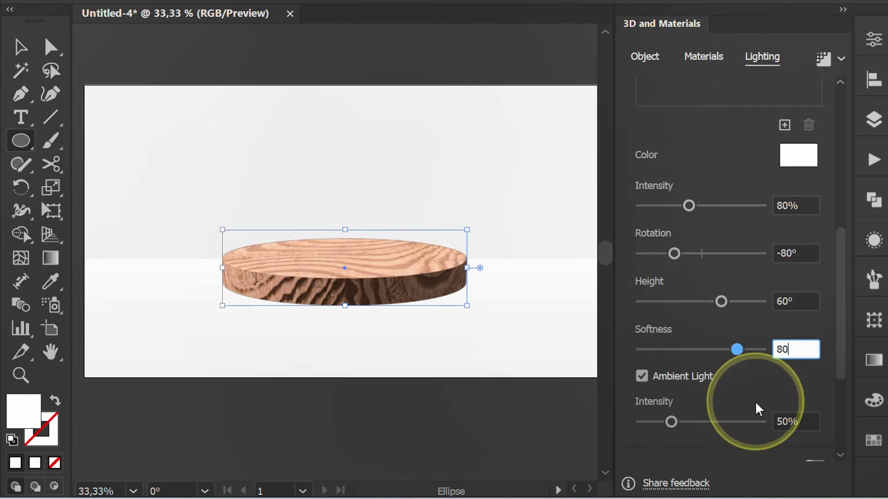
pyautogui.moveTo(836, 351); pyautogui.dragTo(840, 411)
# Turn on shadows with 1% distance from object and 100% shadow bounds.
pyautogui.click(815, 319)
pyautogui.moveTo(842, 326); pyautogui.dragTo(844, 351)
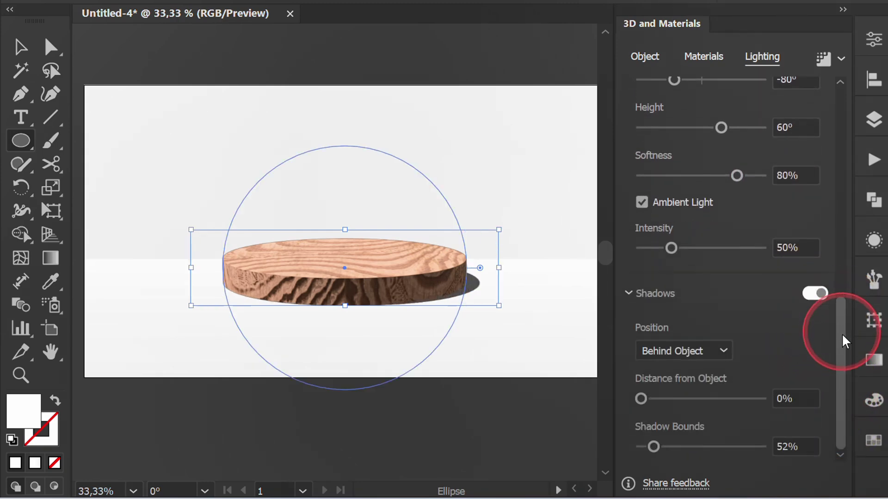
pyautogui.click(799, 400)
pyautogui.write('1')
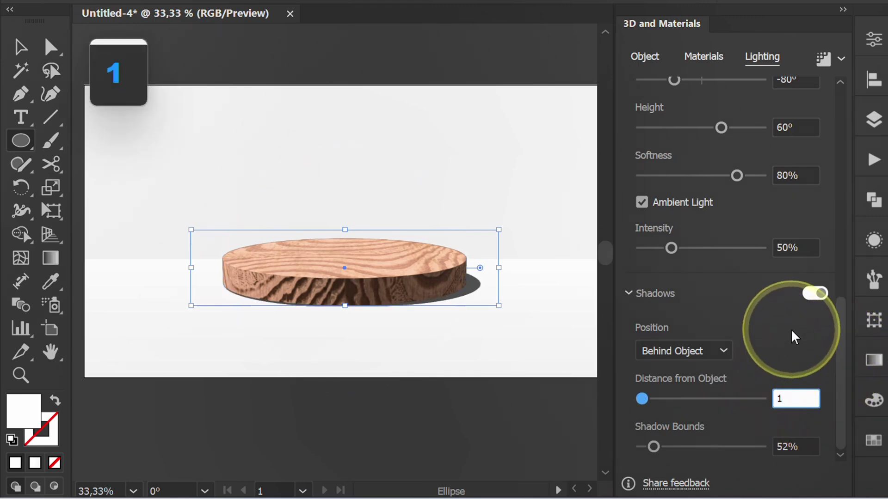
pyautogui.click(802, 446)
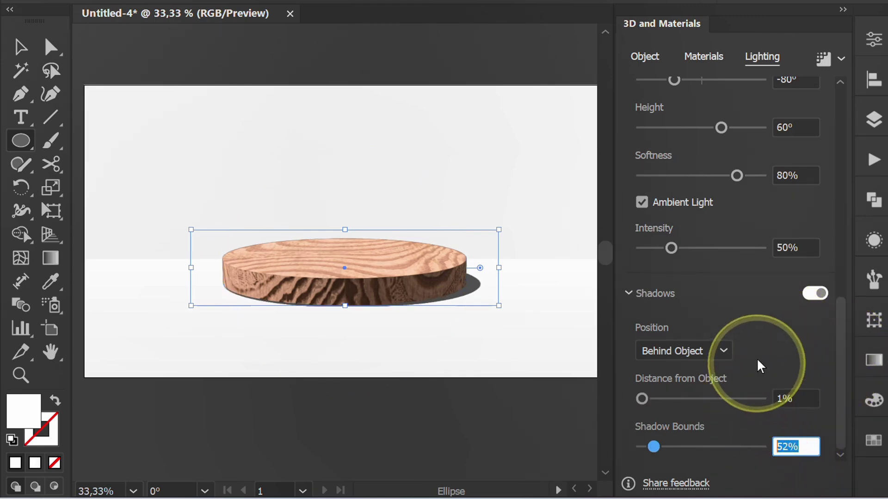
pyautogui.write('100')
pyautogui.moveTo(840, 357); pyautogui.dragTo(877, 195)
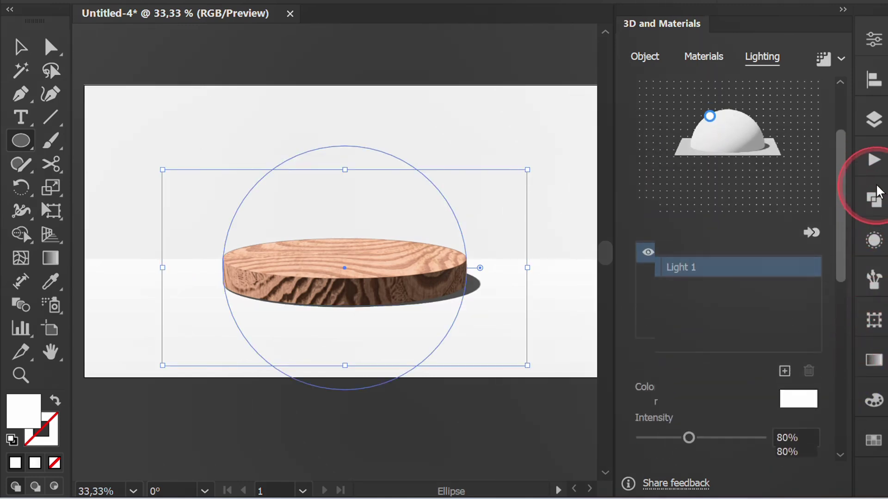
# Enable ray tracing at High quality and render the disc.
pyautogui.click(839, 58)
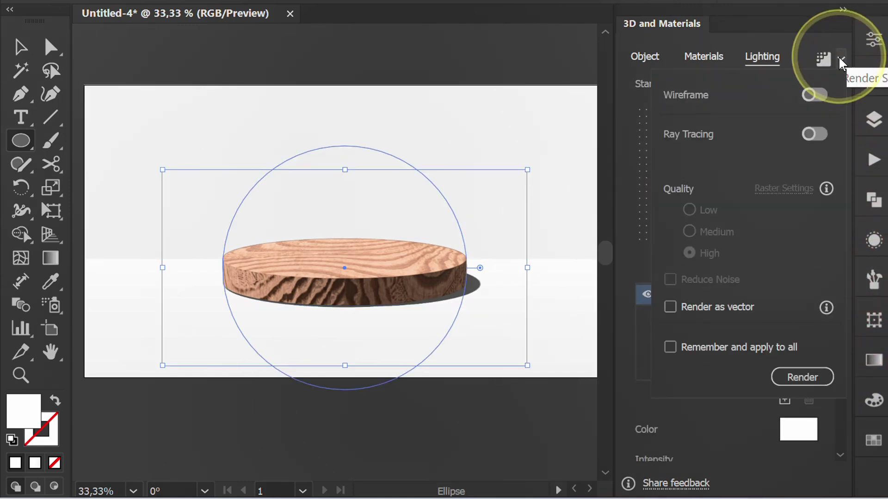
pyautogui.click(822, 132)
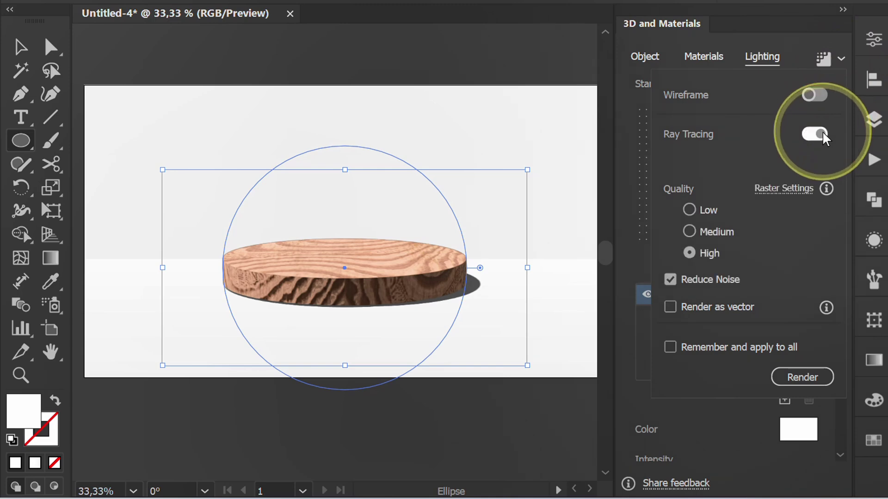
pyautogui.click(690, 253)
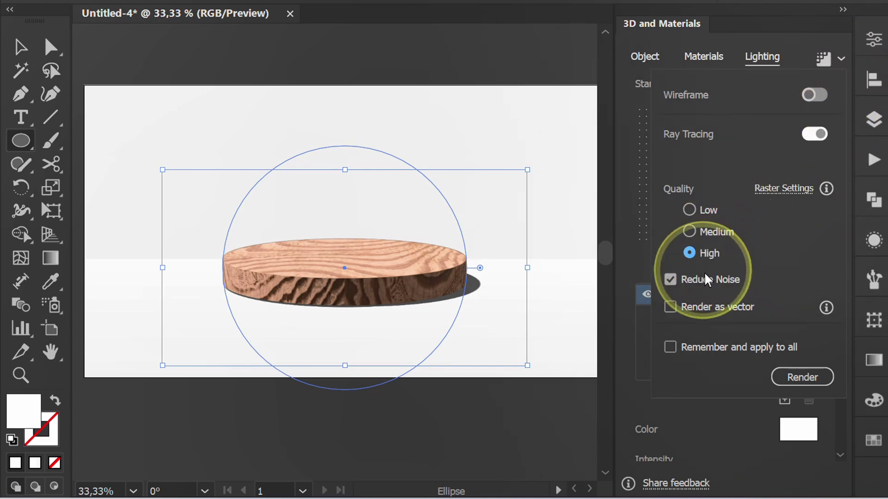
pyautogui.click(801, 376)
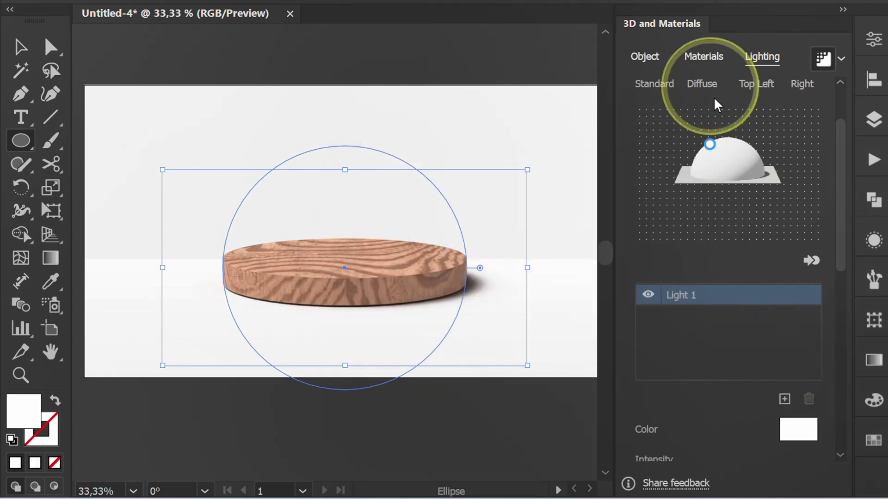
# Set the Larch Wood Varnished material's Wood Color to 8c532d in the Color Picker.
pyautogui.click(700, 58)
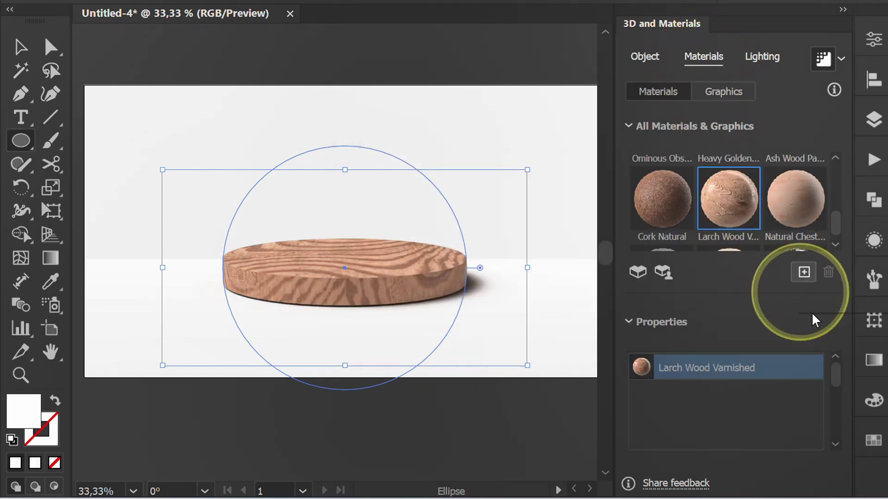
pyautogui.click(835, 376)
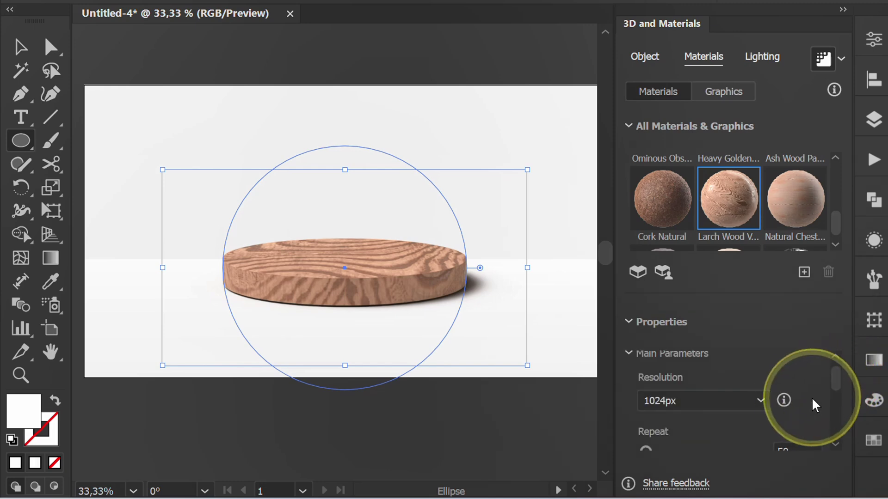
pyautogui.scroll(-4, 828, 395)
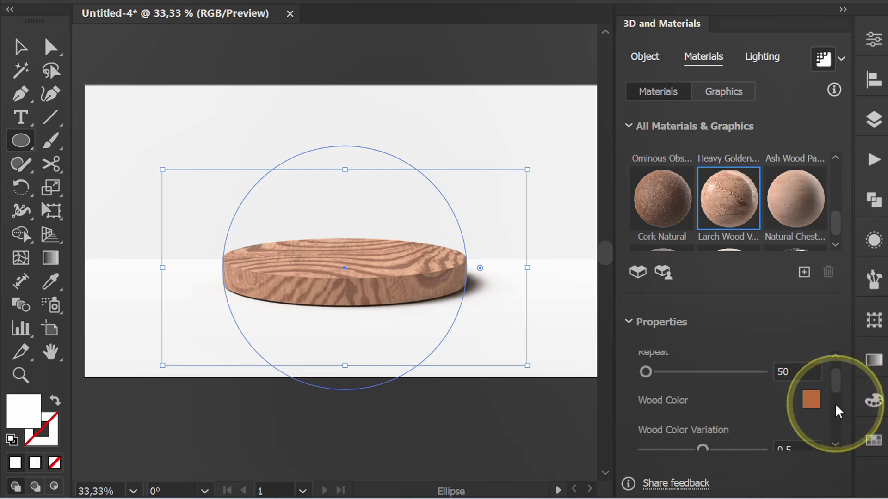
pyautogui.click(811, 399)
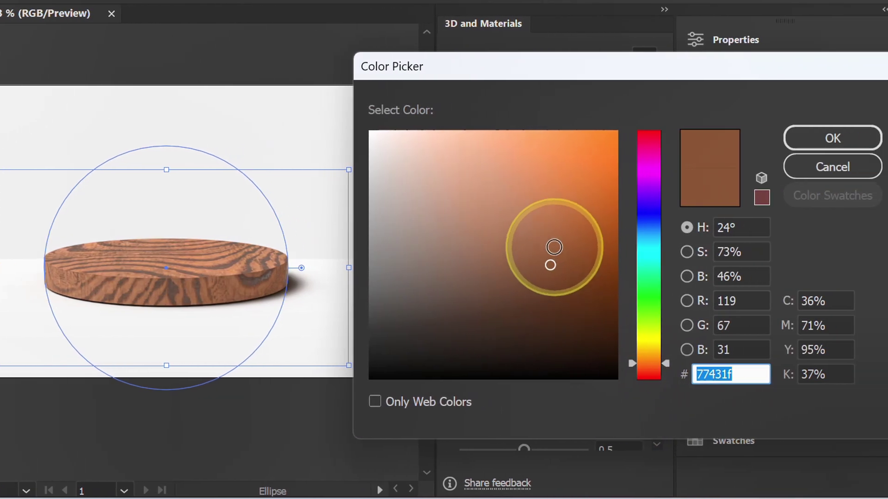
pyautogui.click(719, 246)
pyautogui.click(529, 242)
pyautogui.click(808, 137)
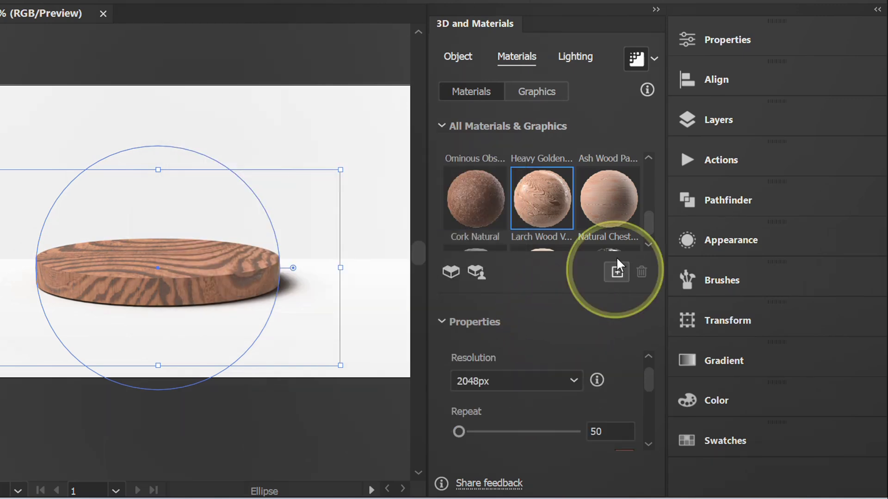
# Undock and close the 3D and Materials panel, then pan the artboard right.
pyautogui.click(655, 10)
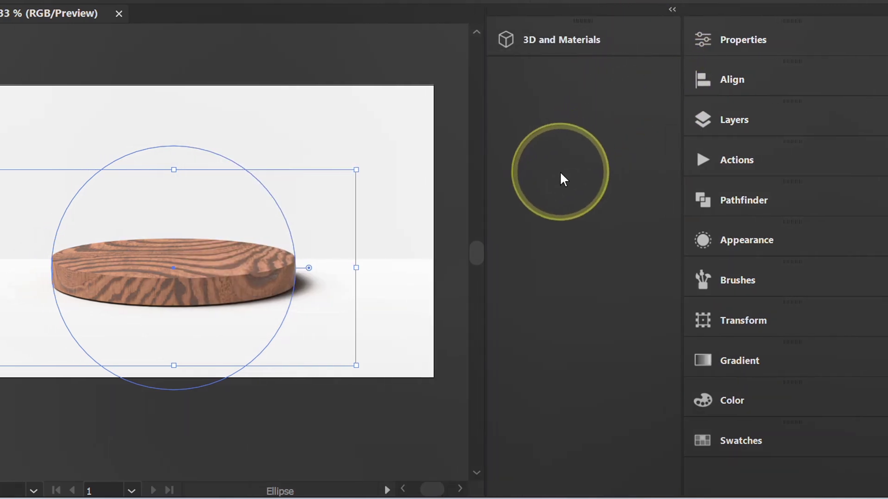
pyautogui.moveTo(725, 53); pyautogui.dragTo(526, 102)
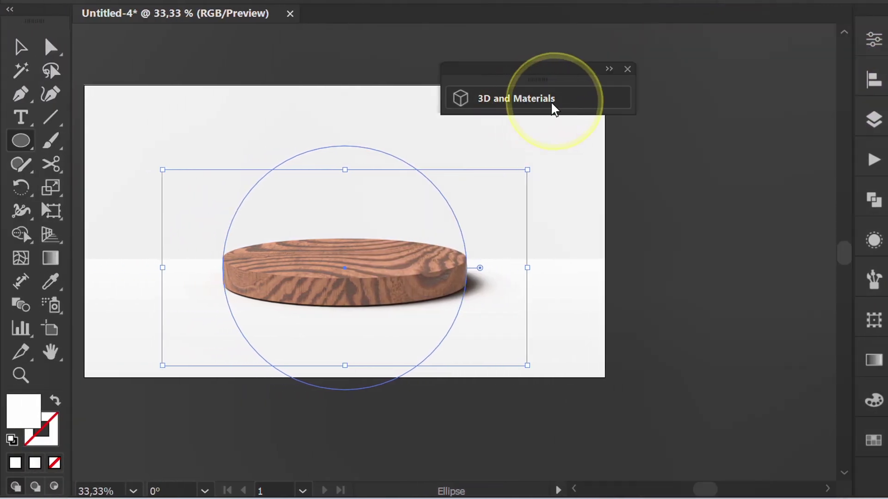
pyautogui.click(627, 70)
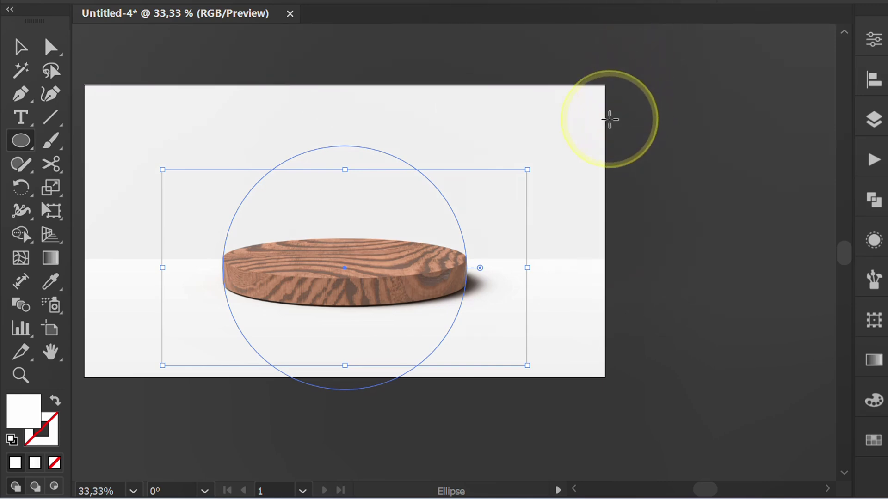
pyautogui.press('space')
pyautogui.moveTo(588, 138); pyautogui.dragTo(693, 145)
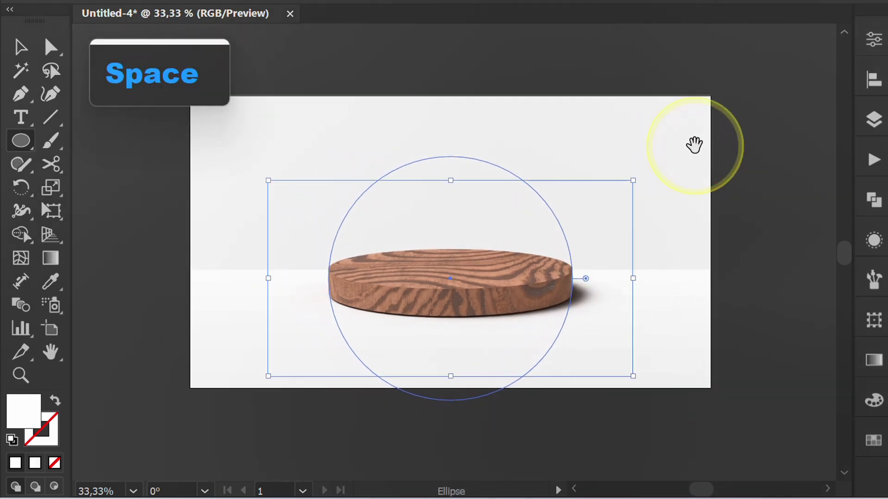